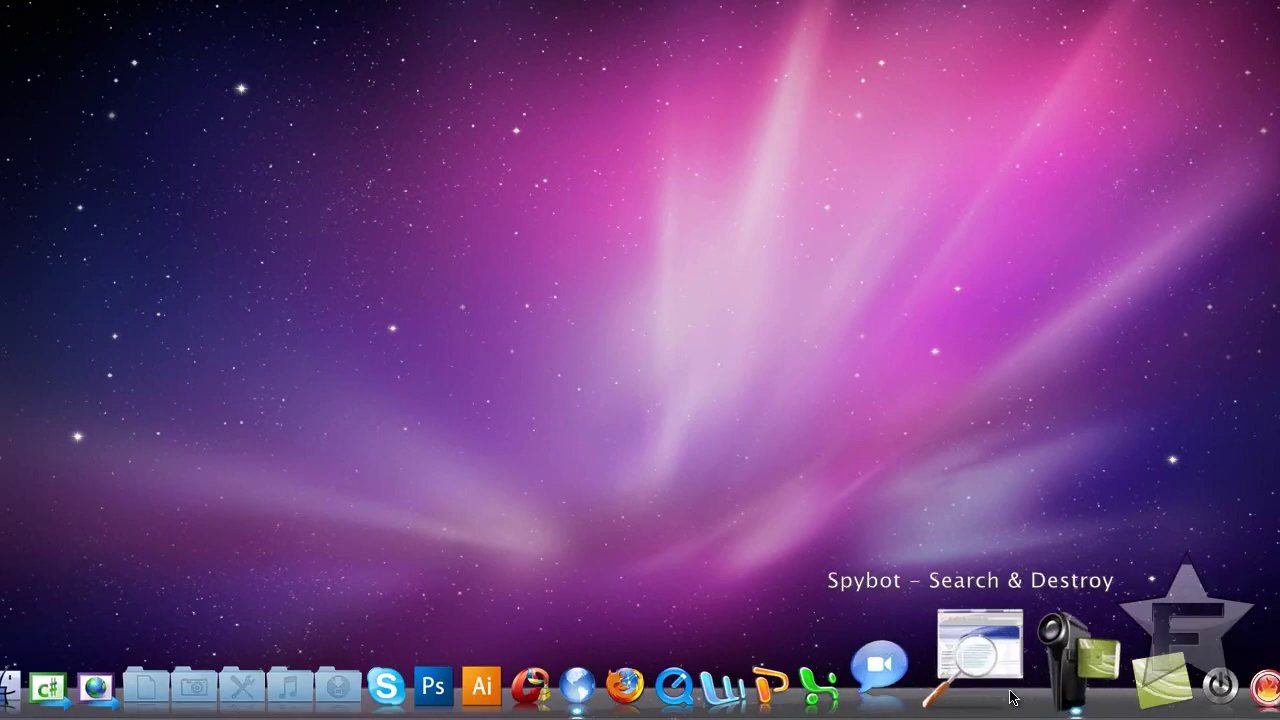
Step: Open the web browser and run a Google search for "daemone" from the Ultara Search page
{"action": "left_click", "coordinate": [652, 694]}
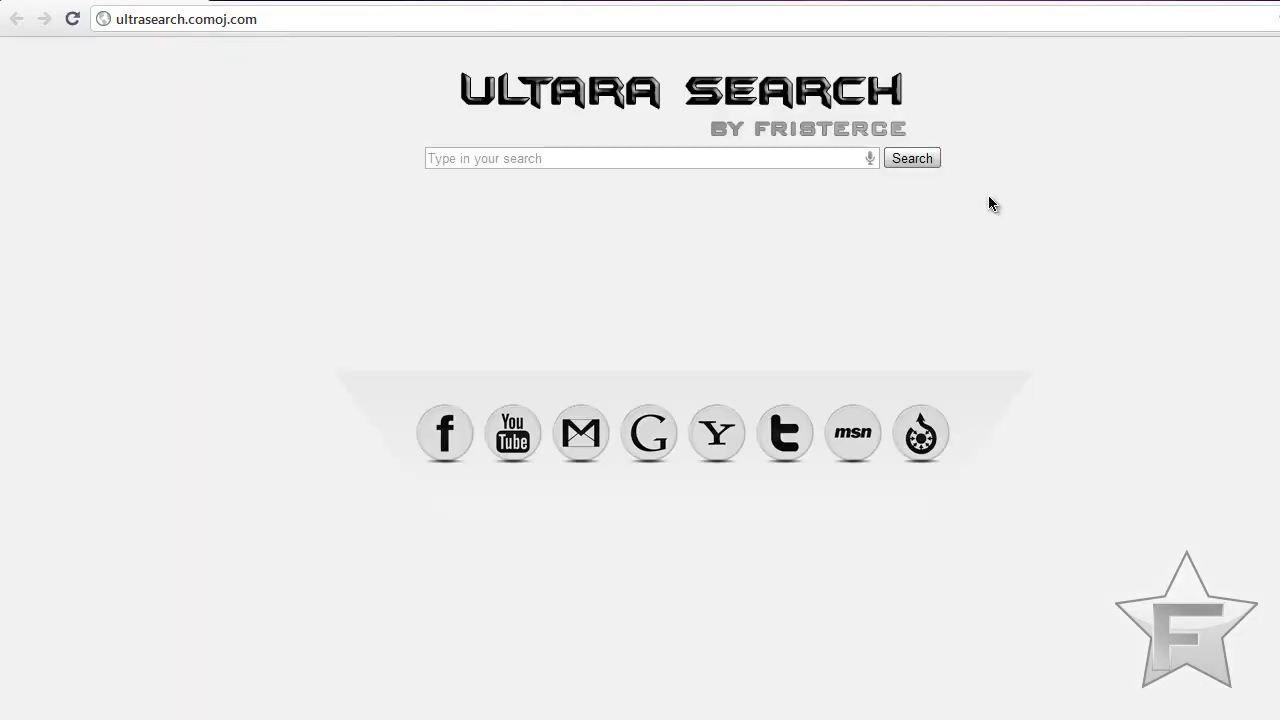
{"action": "left_click", "coordinate": [771, 161]}
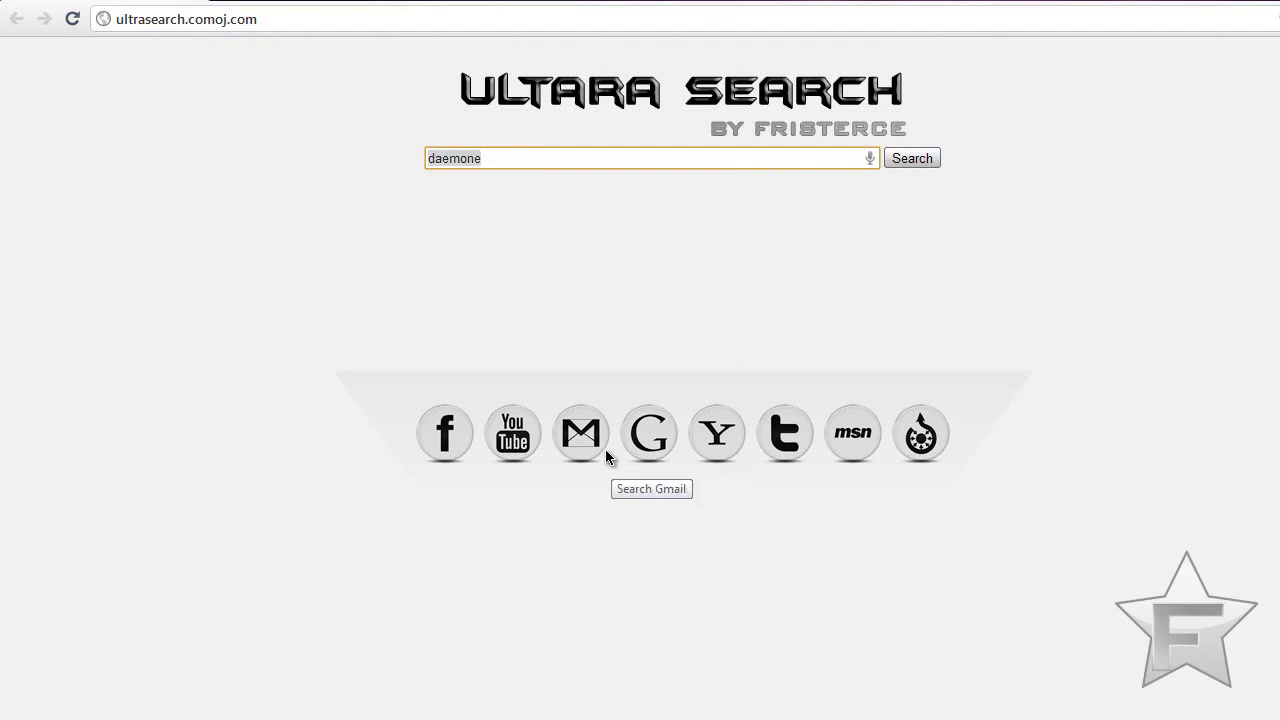
{"action": "left_click", "coordinate": [648, 433]}
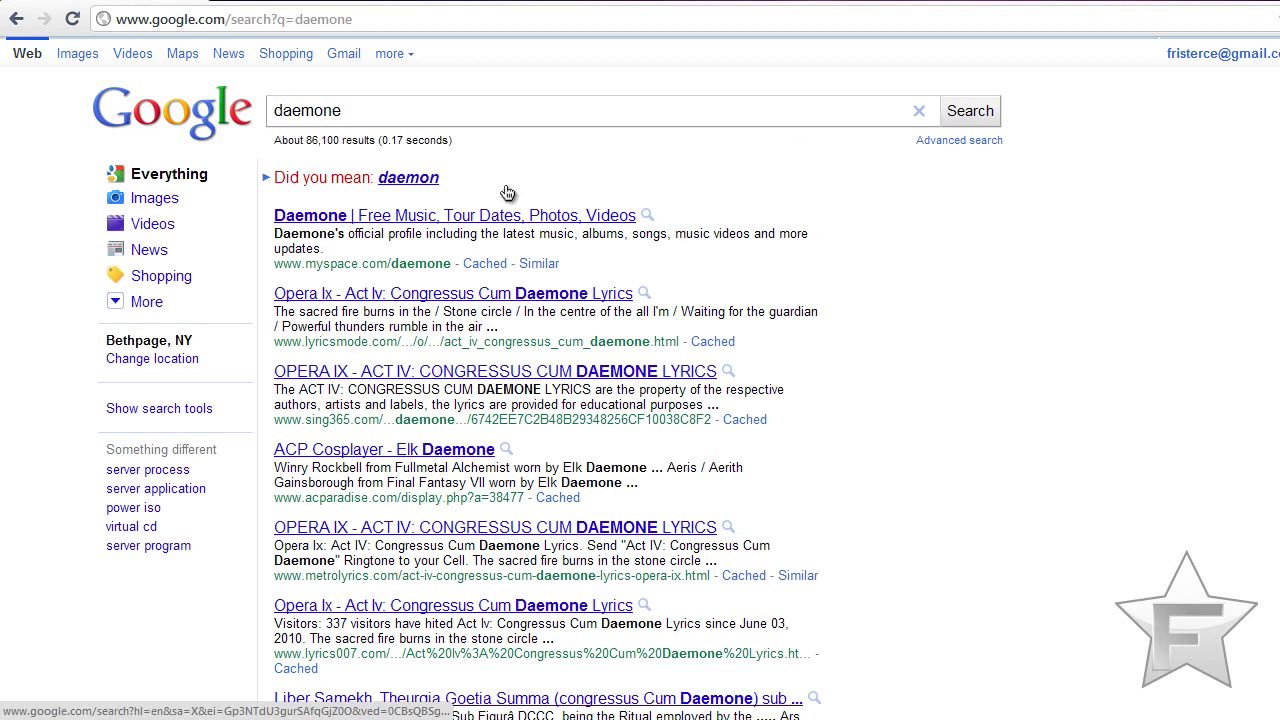
Step: Search Google for "daemon tools lite" and open the DAEMON Tools Lite product page on daemon-tools.cc
{"action": "left_click_drag", "start_coordinate": [350, 112], "coordinate": [228, 121]}
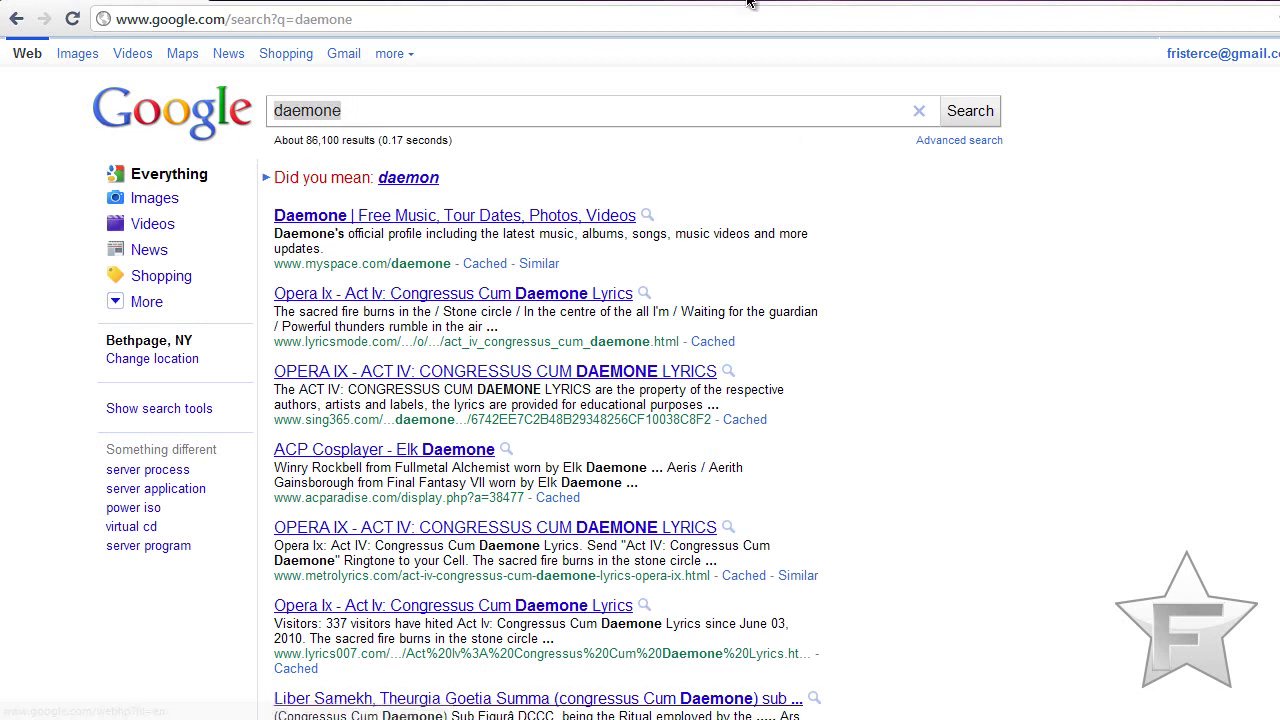
{"action": "type", "text": "dae"}
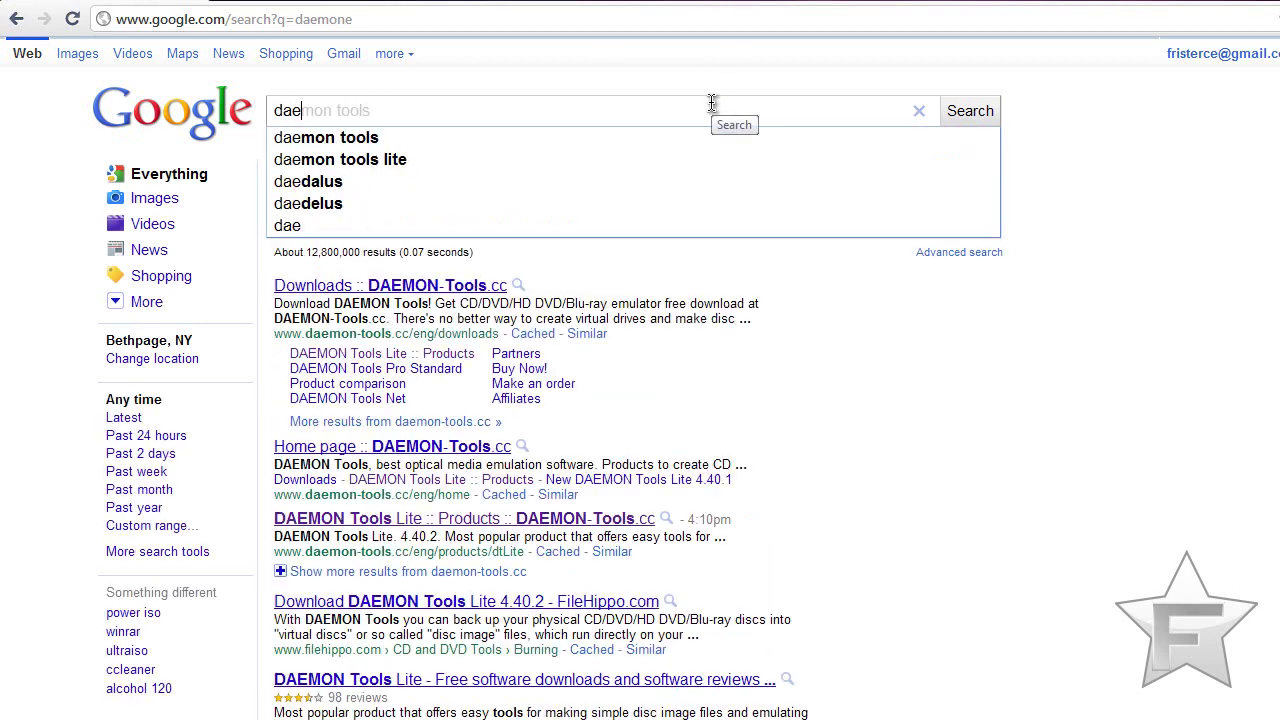
{"action": "type", "text": "mon"}
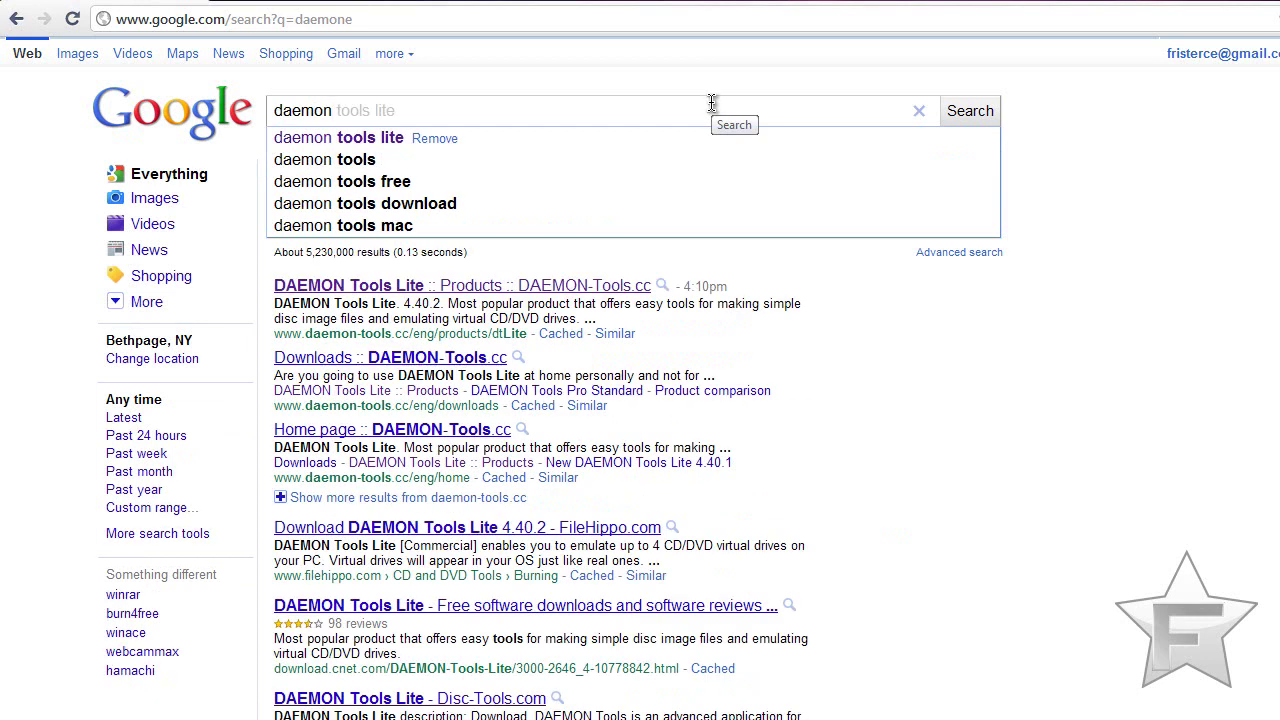
{"action": "key", "text": "Down"}
{"action": "key", "text": "Return"}
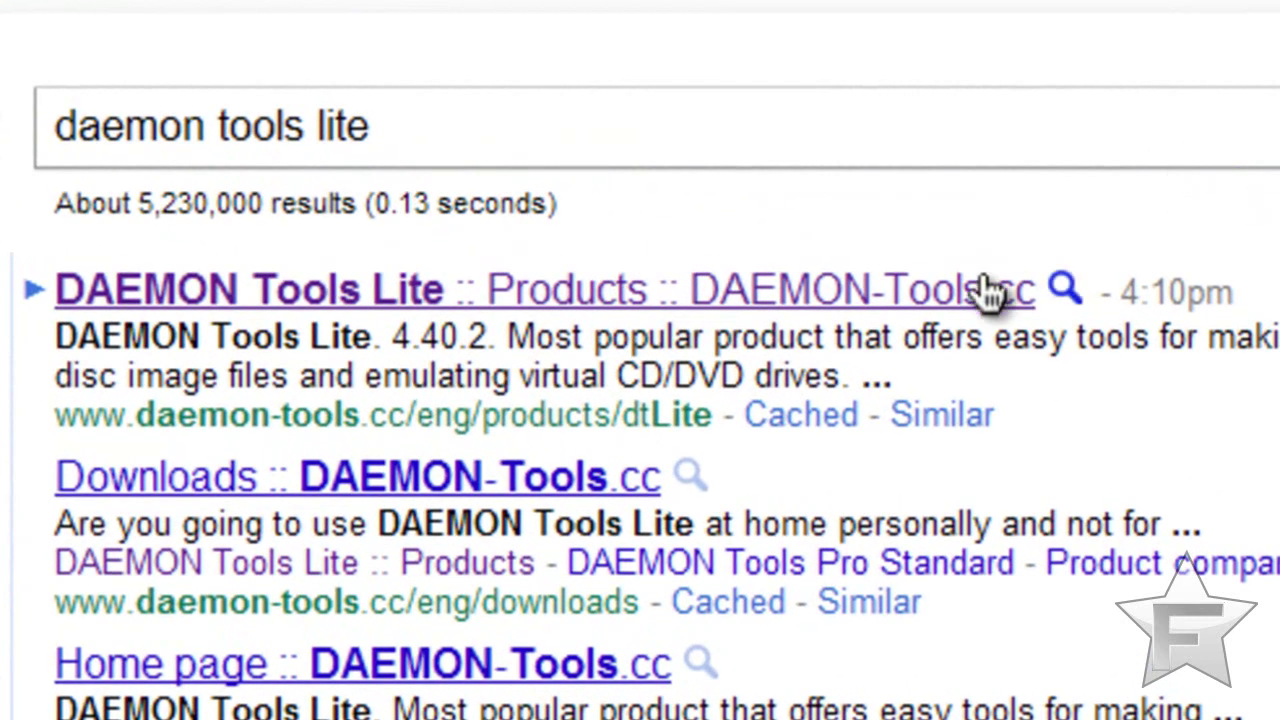
{"action": "left_click", "coordinate": [843, 318]}
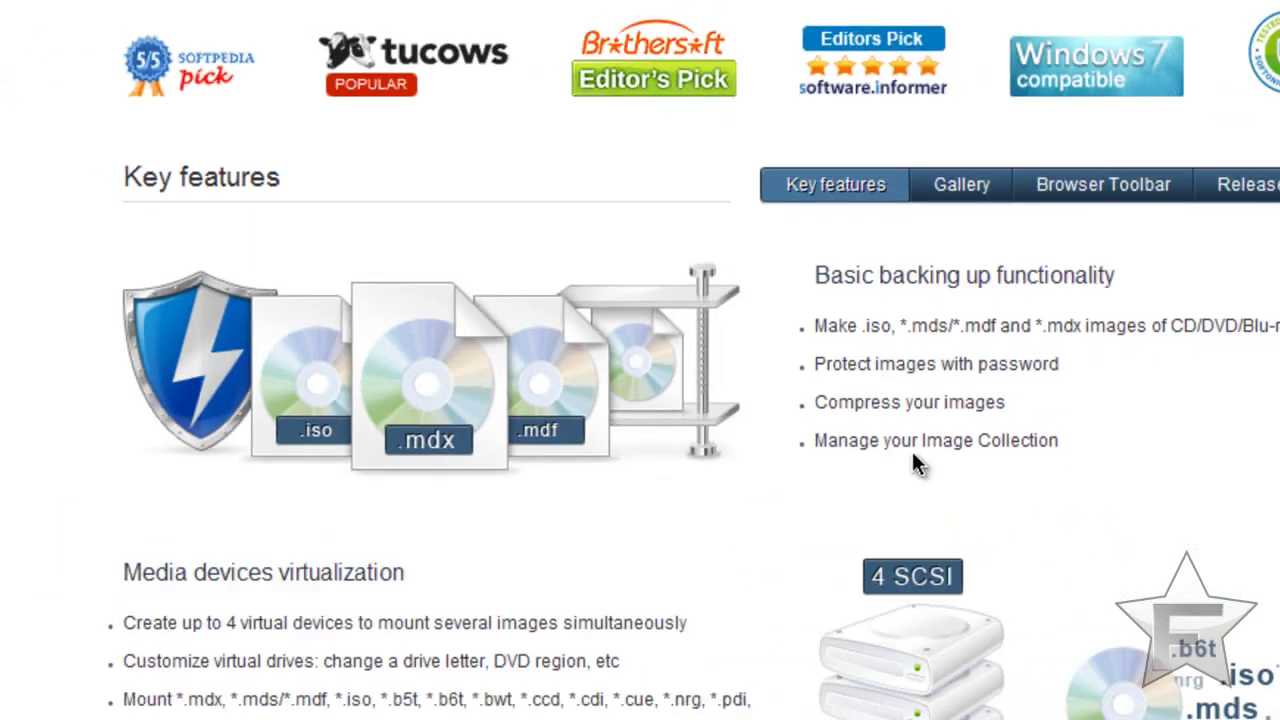
Step: Examine the DAEMON Tools Lite product page, including its key features, supported image formats, reviews and download options
{"action": "scroll", "coordinate": [837, 460], "scroll_direction": "down", "scroll_amount": 10}
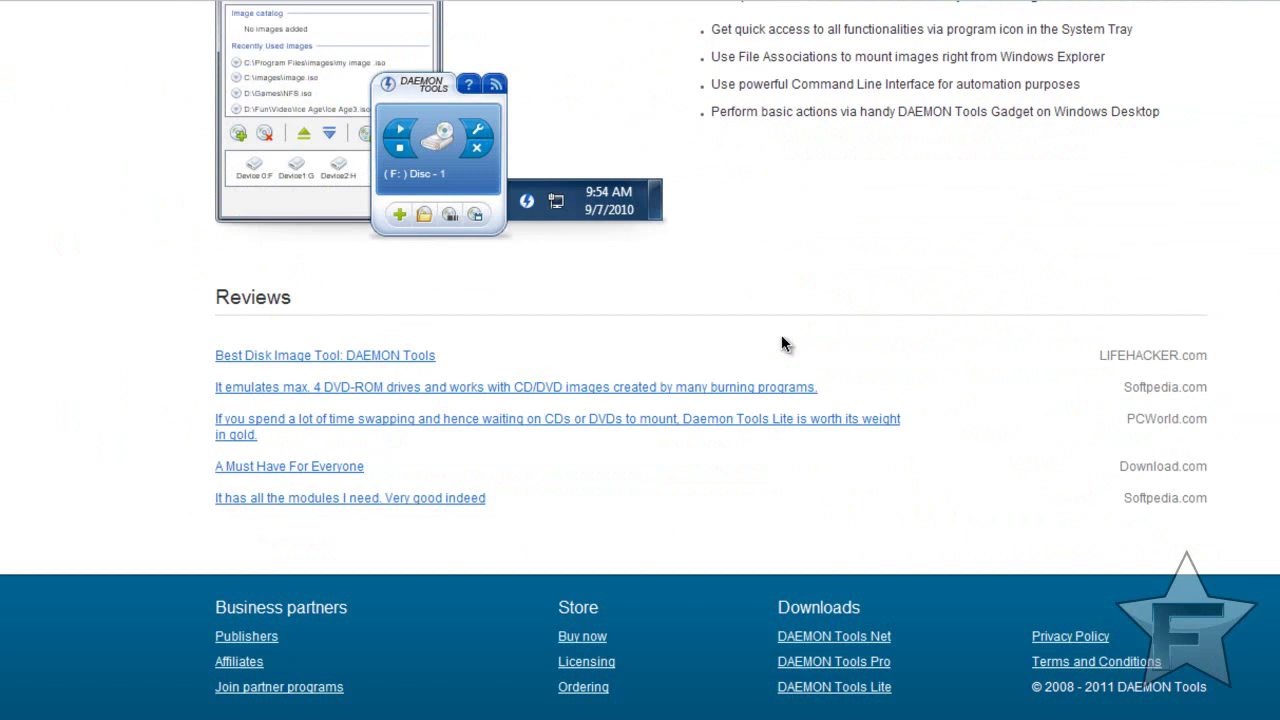
{"action": "scroll", "coordinate": [784, 348], "scroll_direction": "up", "scroll_amount": 6}
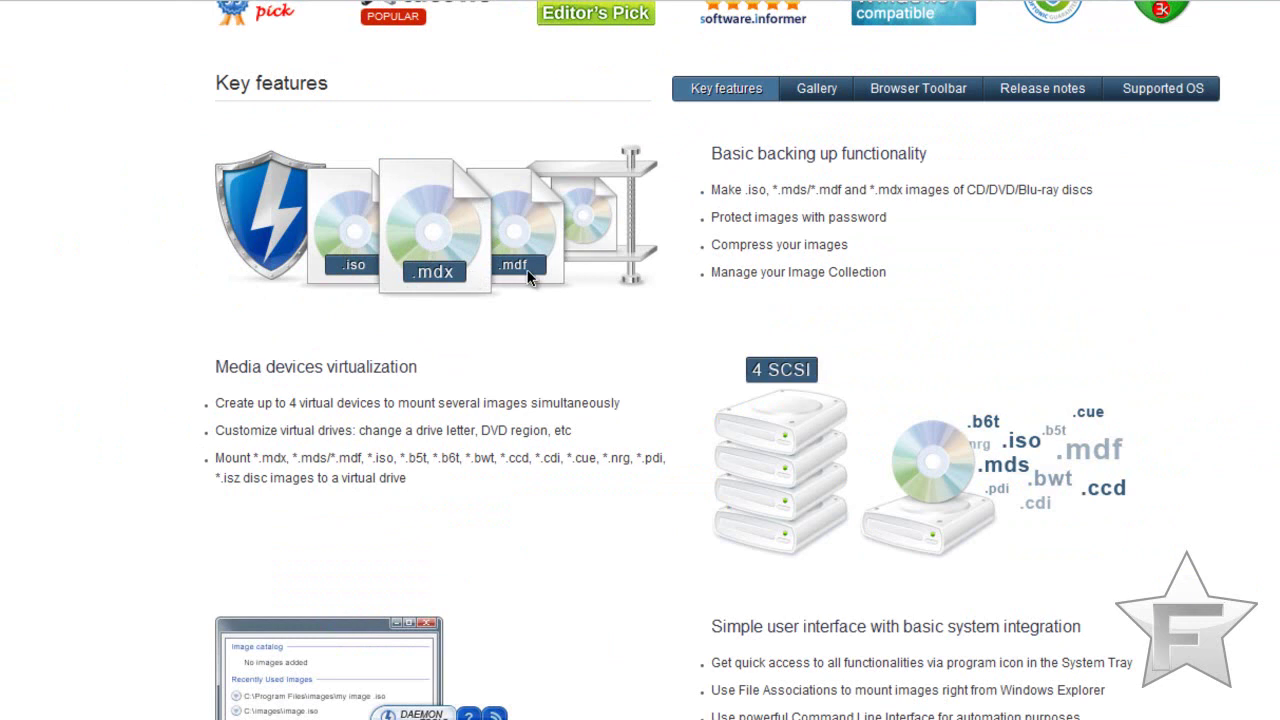
{"action": "scroll", "coordinate": [520, 271], "scroll_direction": "down", "scroll_amount": 2}
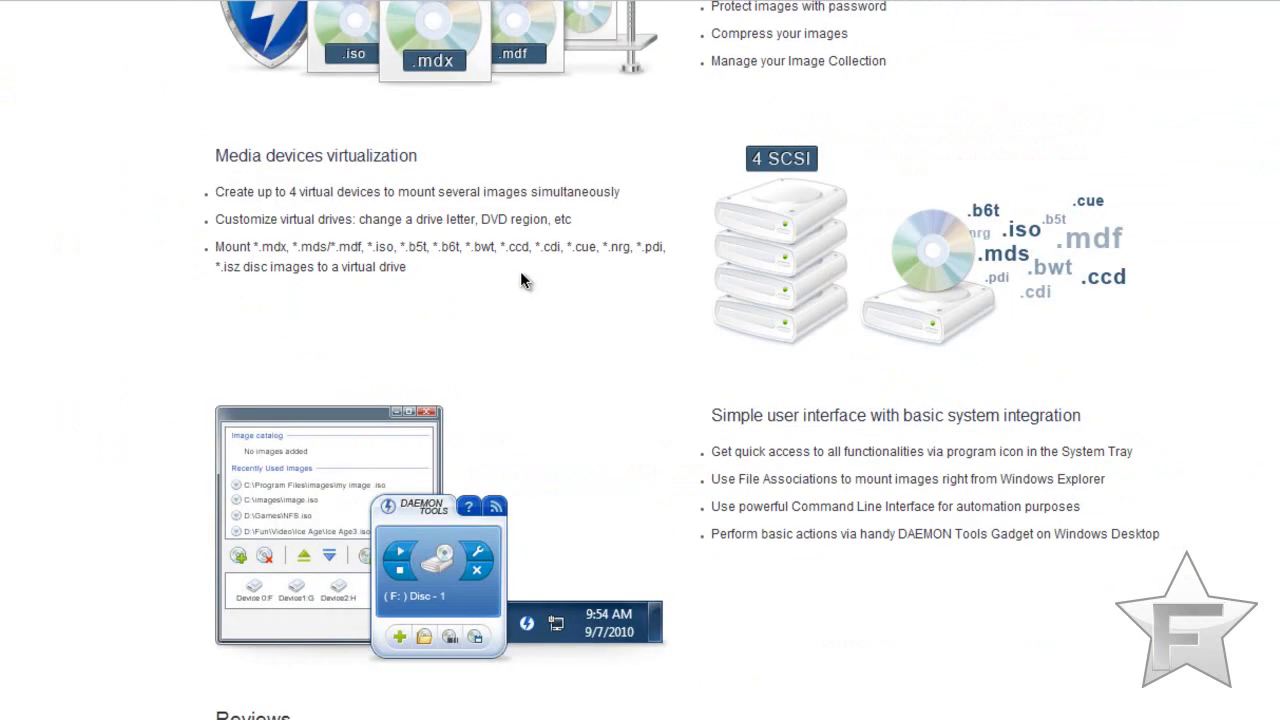
{"action": "scroll", "coordinate": [516, 270], "scroll_direction": "up", "scroll_amount": 2}
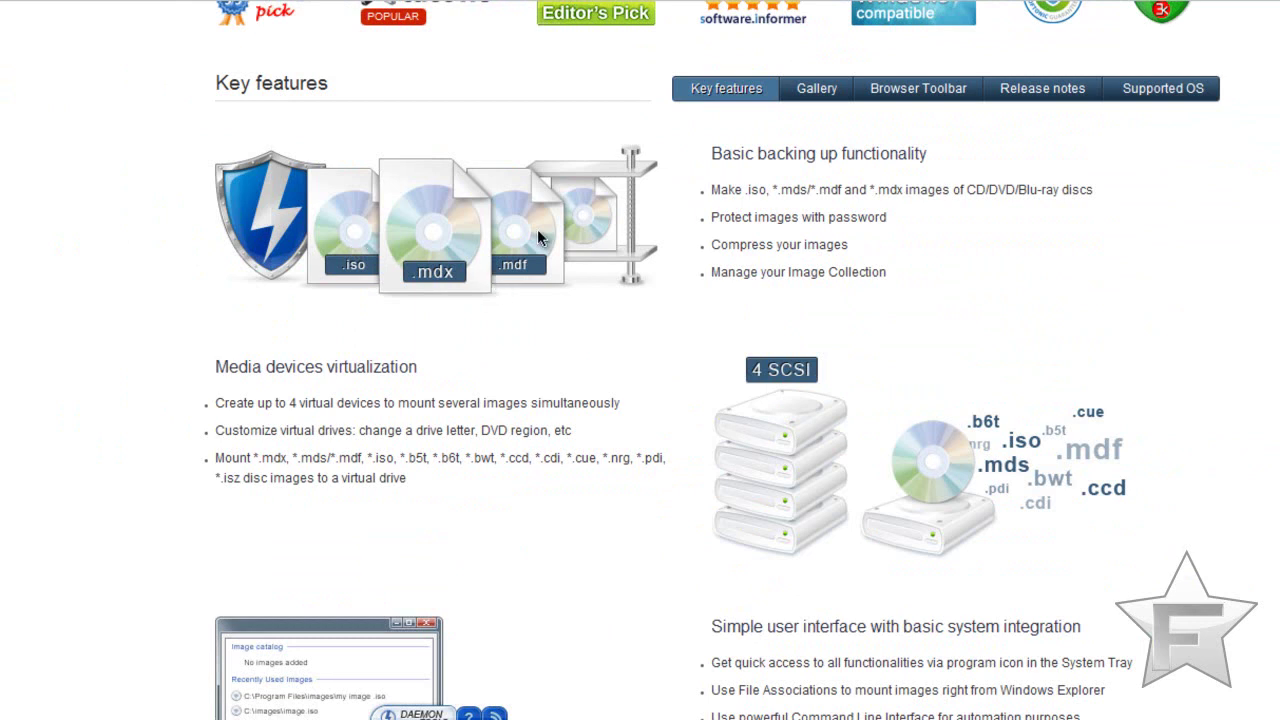
{"action": "scroll", "coordinate": [537, 235], "scroll_direction": "down", "scroll_amount": 3}
{"action": "scroll", "coordinate": [537, 237], "scroll_direction": "down", "scroll_amount": 3}
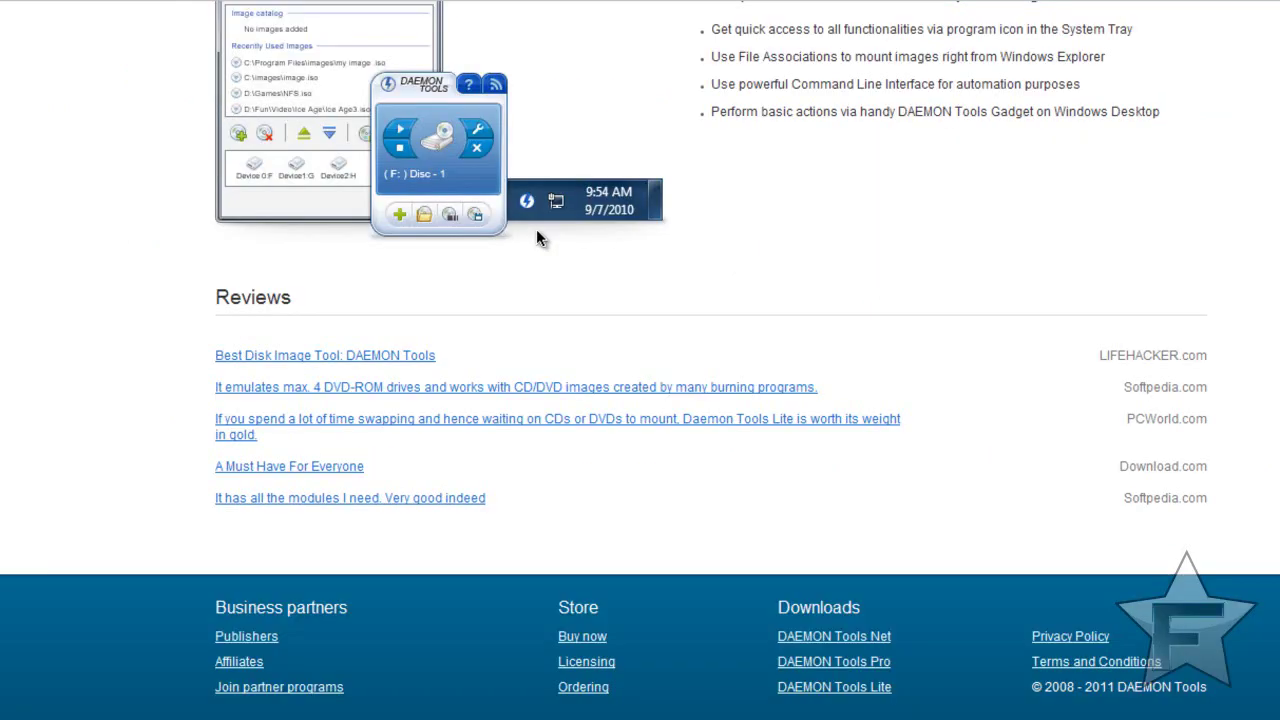
{"action": "scroll", "coordinate": [554, 325], "scroll_direction": "up", "scroll_amount": 7}
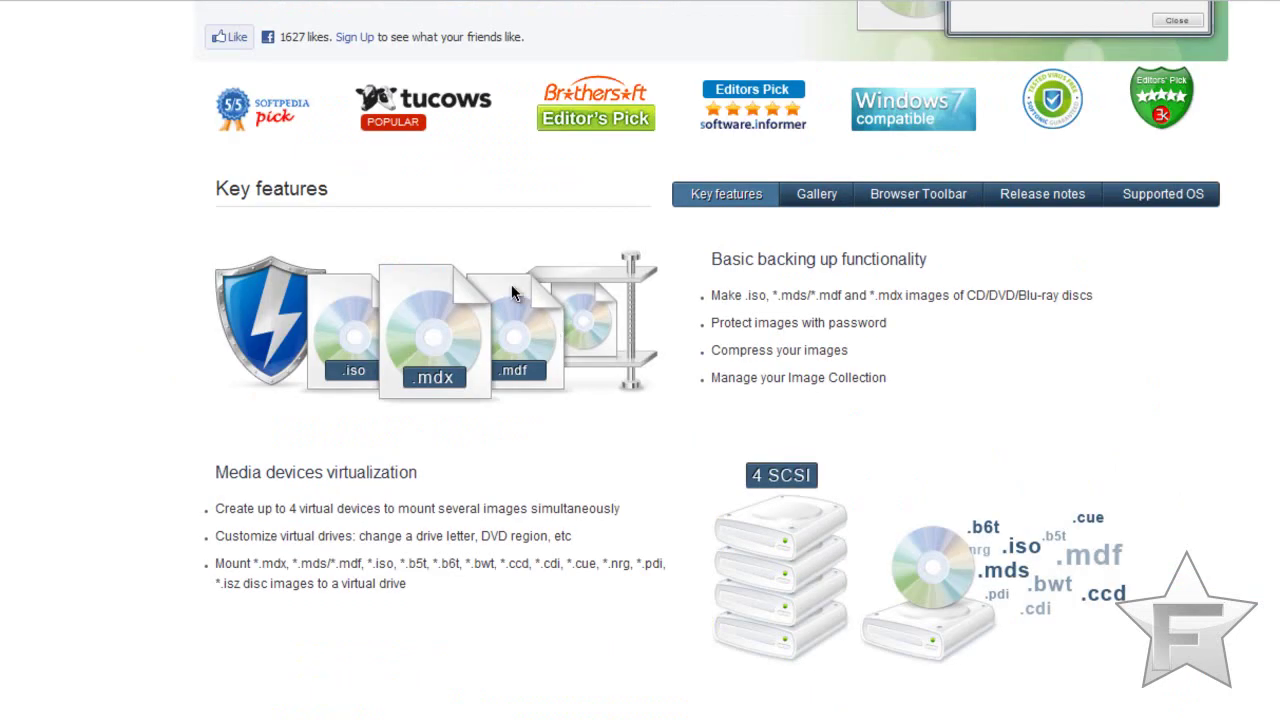
{"action": "scroll", "coordinate": [511, 284], "scroll_direction": "up", "scroll_amount": 5}
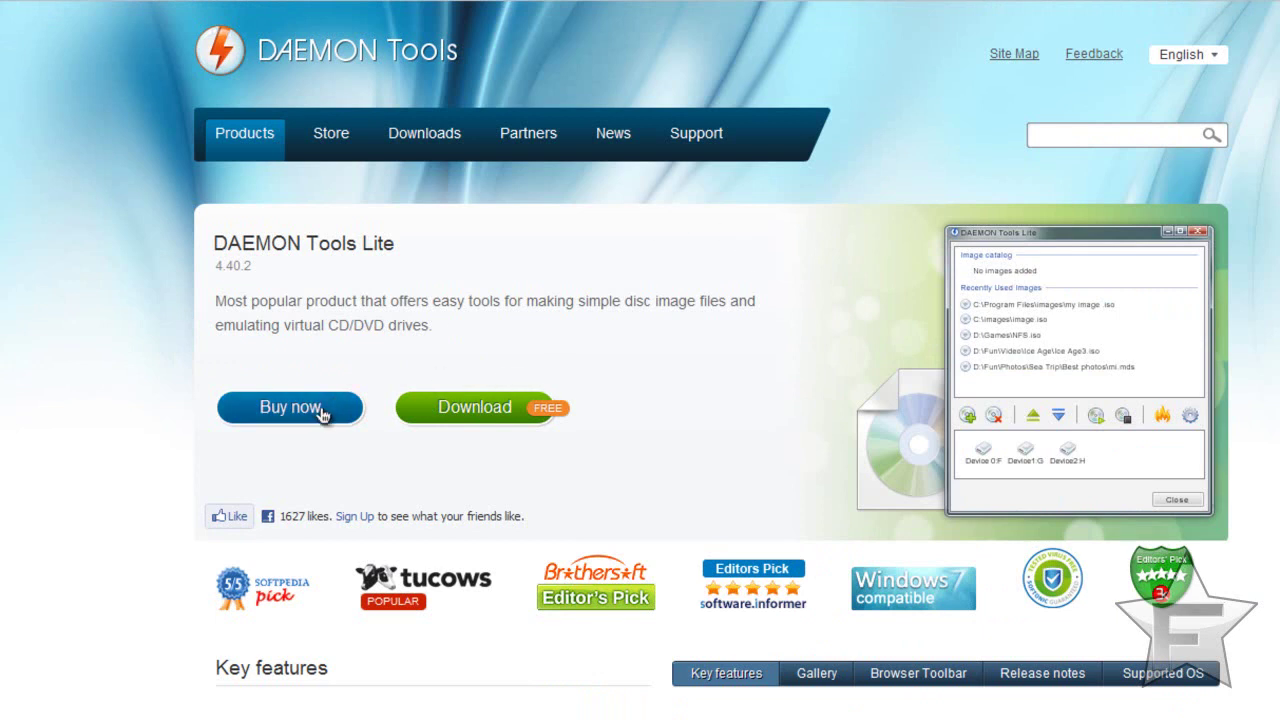
{"action": "scroll", "coordinate": [1004, 188], "scroll_direction": "down", "scroll_amount": 3}
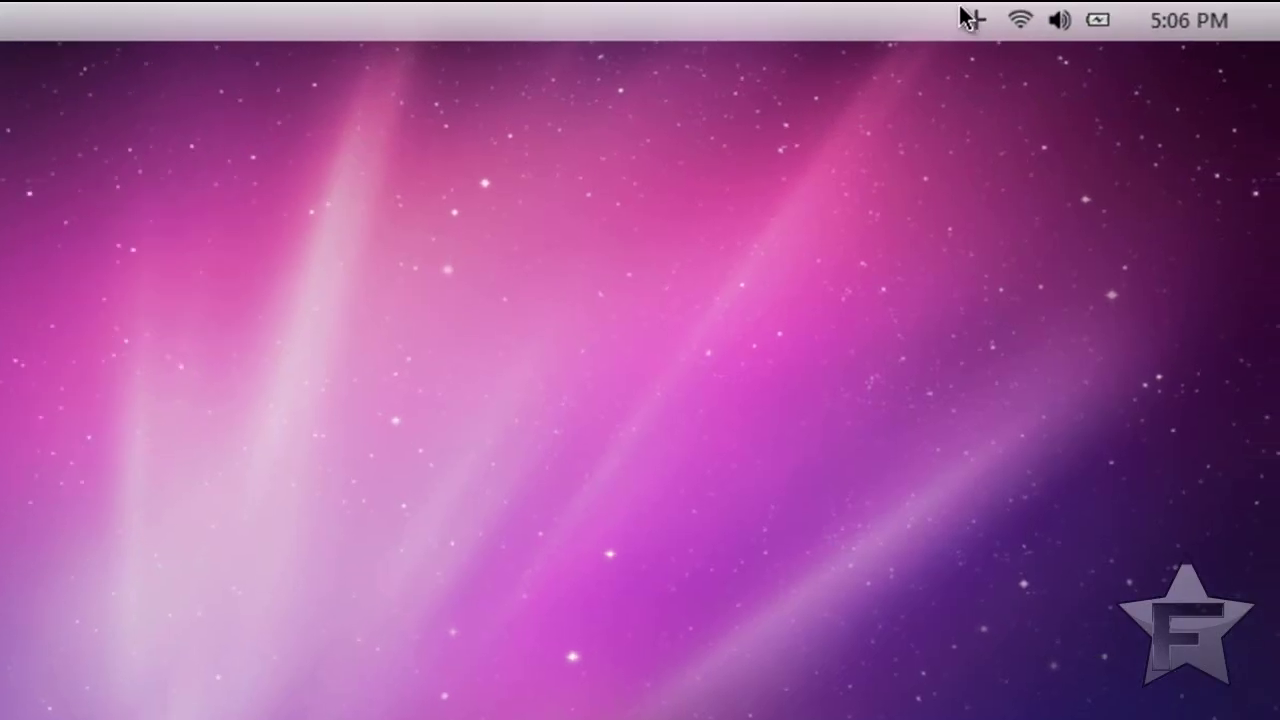
Step: Open DAEMON Tools Lite and remove ubuntu-11.04-desktop-i386.iso from the recently used images
{"action": "left_click", "coordinate": [975, 23]}
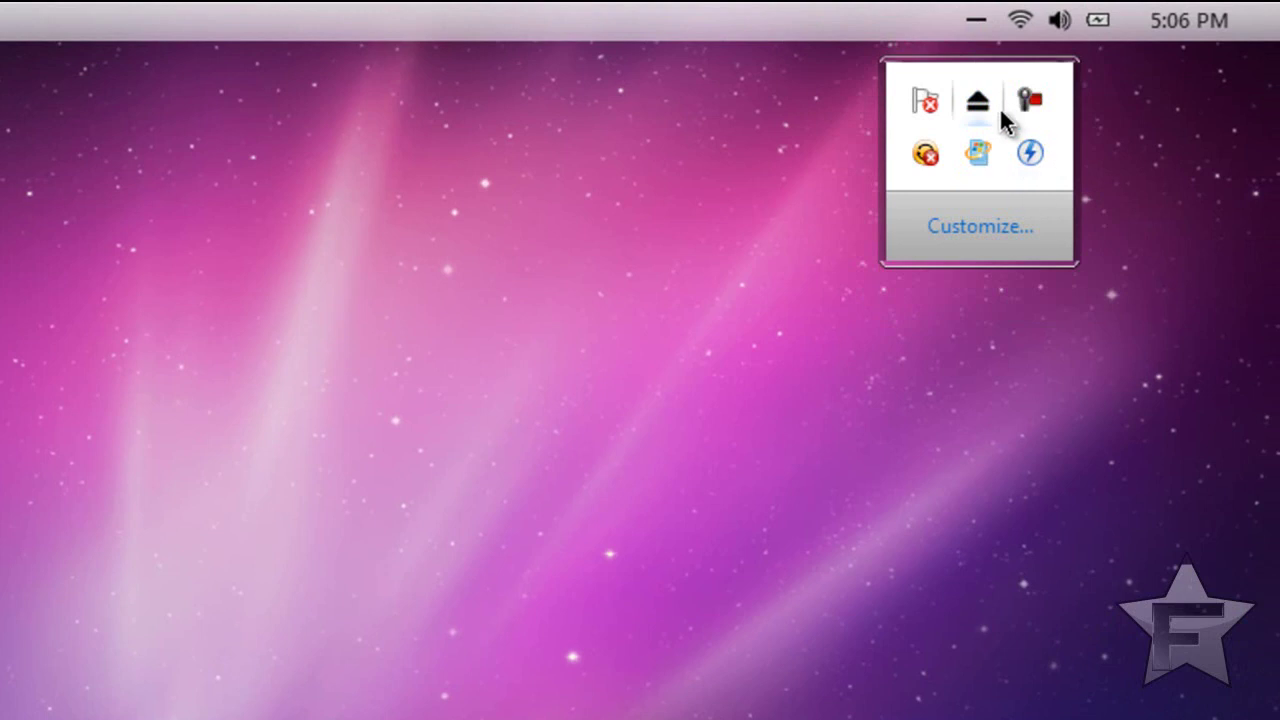
{"action": "left_click", "coordinate": [1030, 152]}
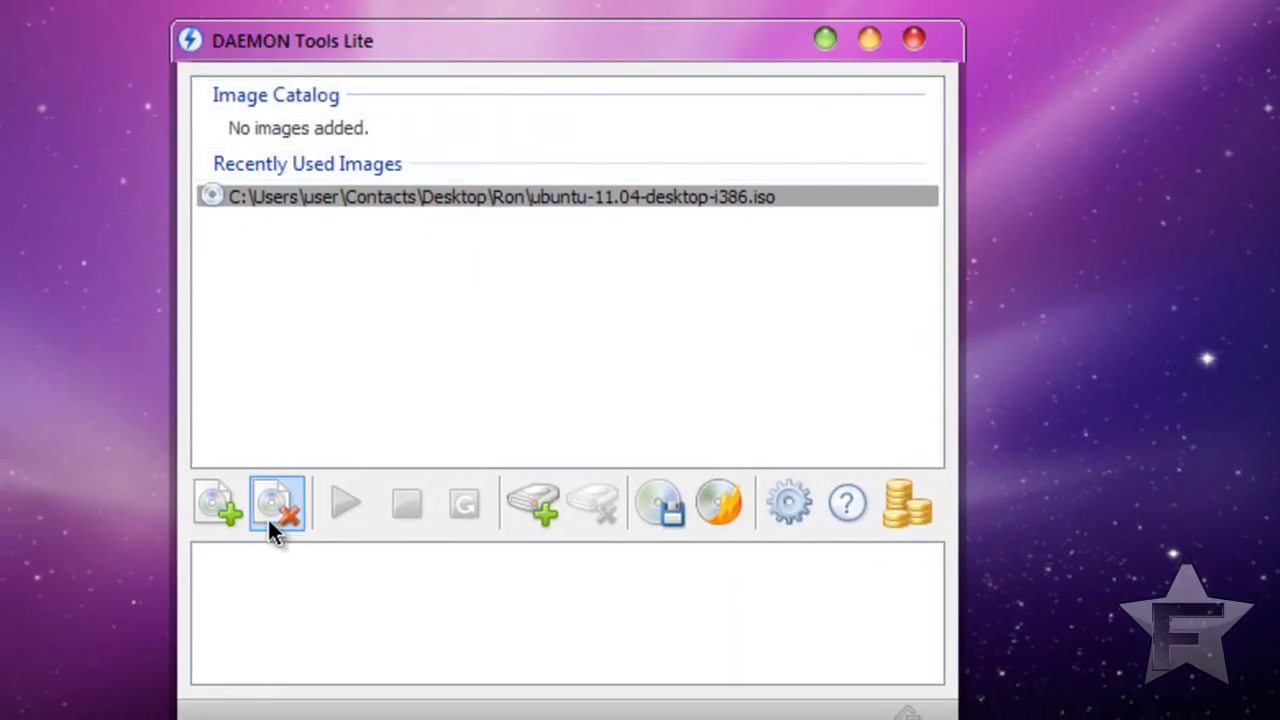
{"action": "left_click", "coordinate": [269, 516]}
{"action": "left_click", "coordinate": [637, 462]}
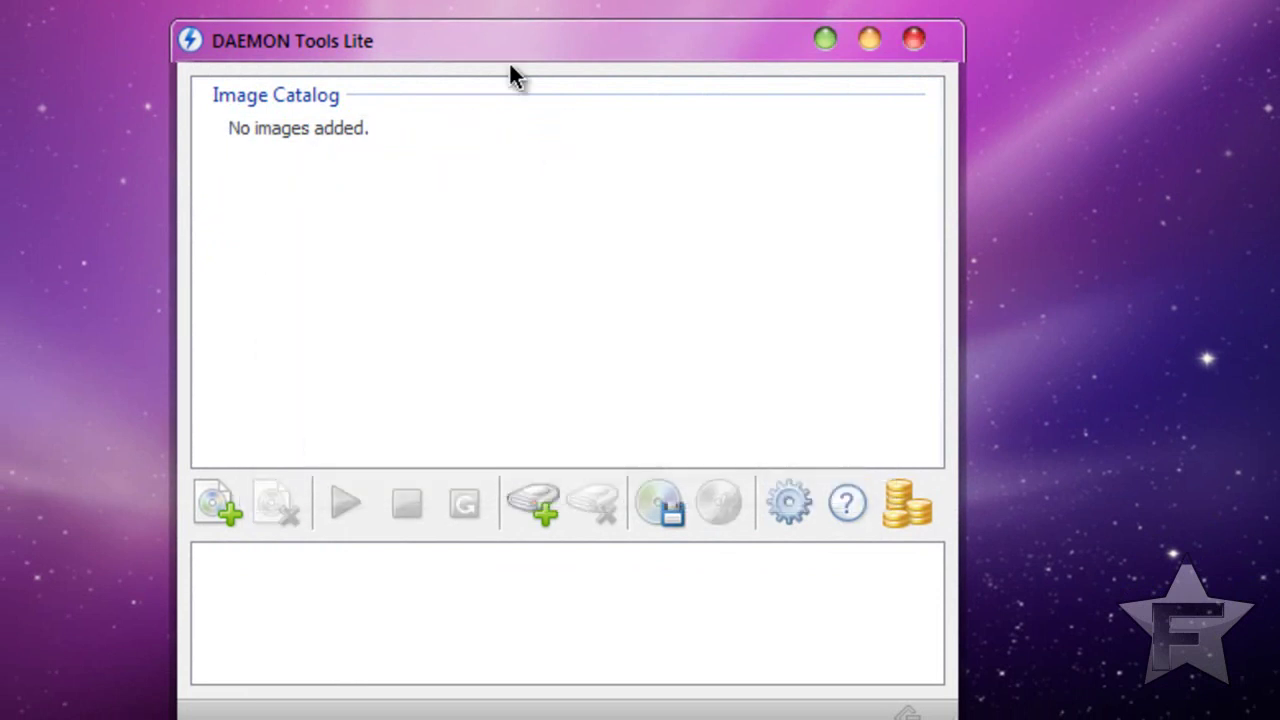
Step: Reposition the DAEMON Tools Lite window and open Computer to show the system's drives
{"action": "left_click_drag", "start_coordinate": [509, 71], "coordinate": [559, 0]}
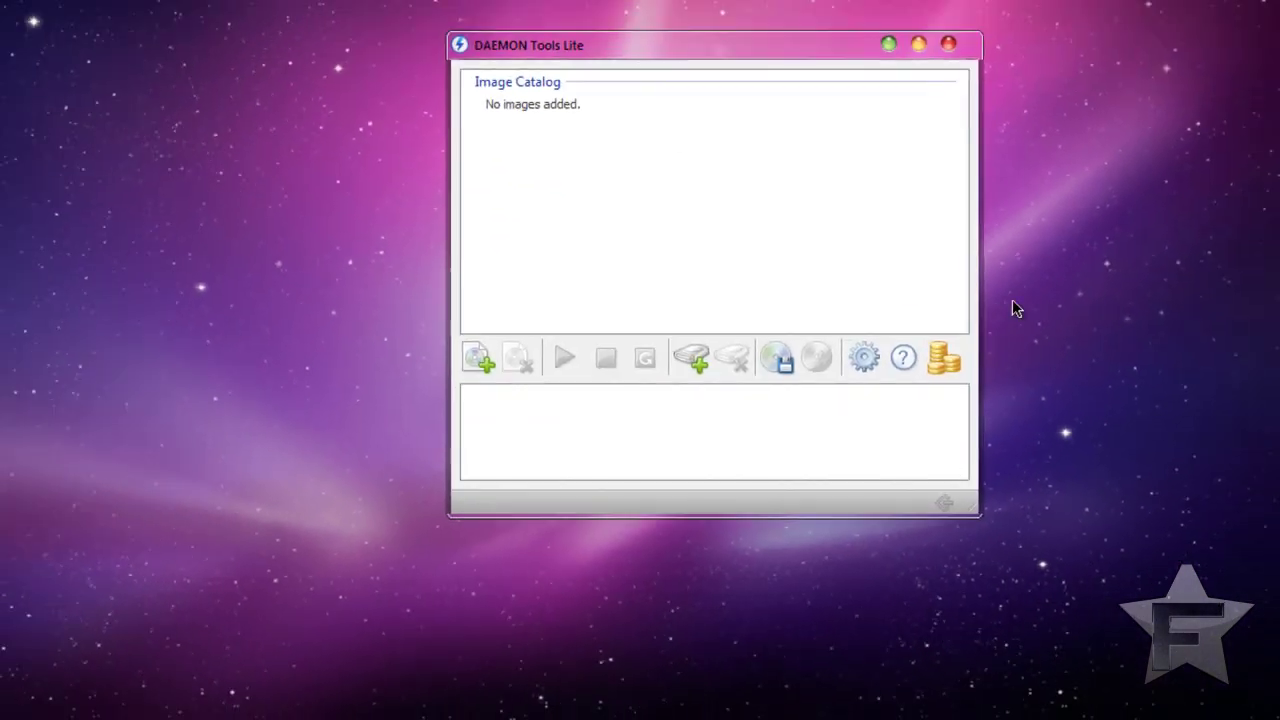
{"action": "left_click", "coordinate": [696, 352]}
{"action": "key", "text": "super"}
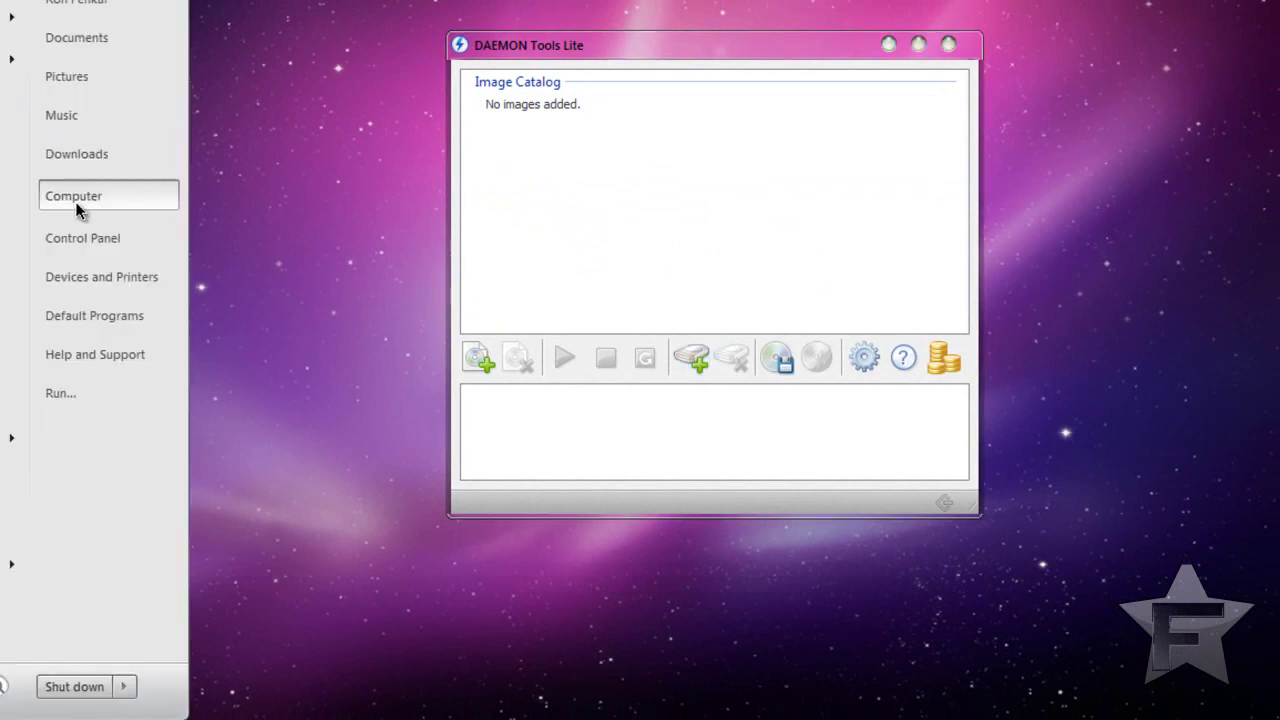
{"action": "left_click", "coordinate": [88, 203]}
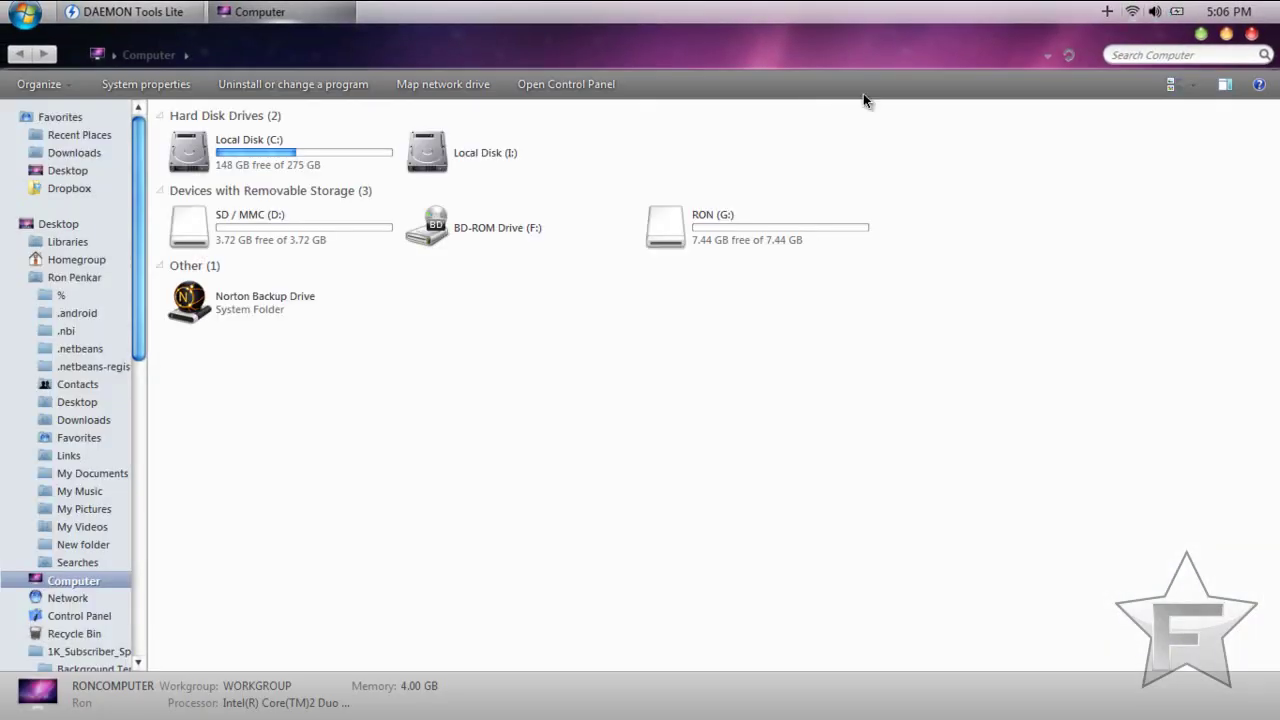
Step: Place the DAEMON Tools Lite window over the Computer window and add a virtual drive
{"action": "left_click_drag", "start_coordinate": [682, 149], "coordinate": [312, 303]}
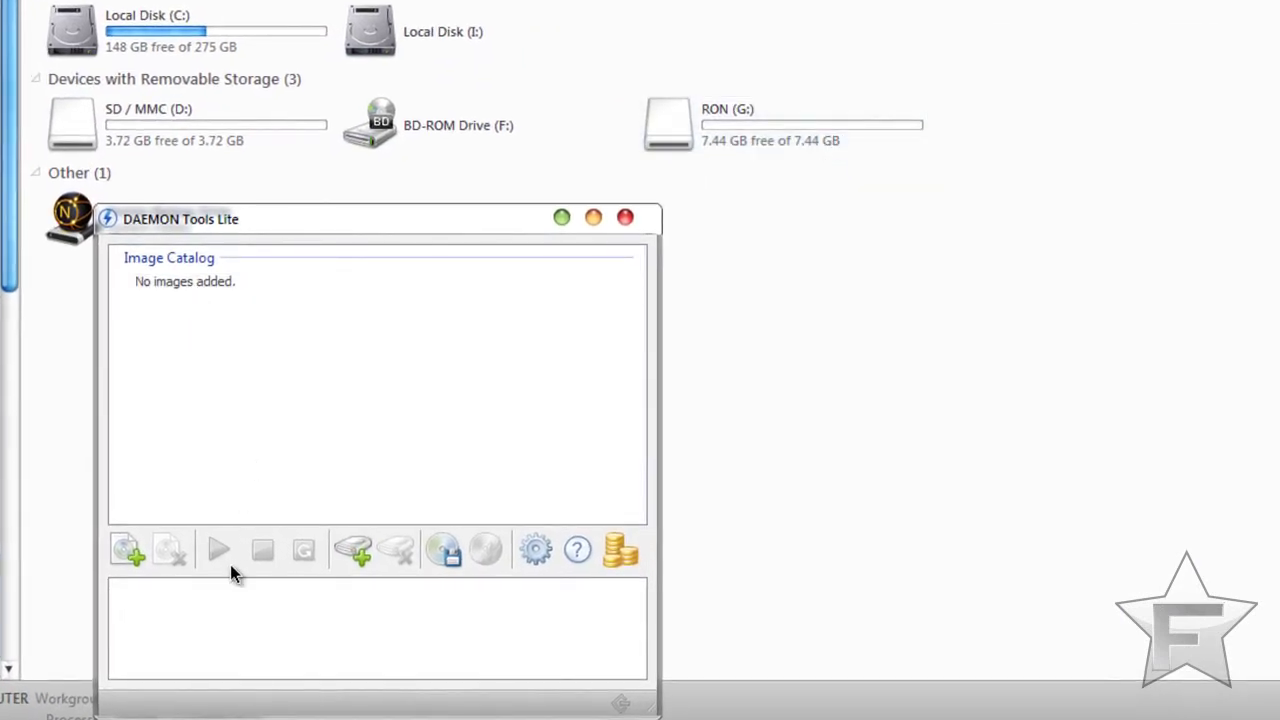
{"action": "left_click", "coordinate": [356, 560]}
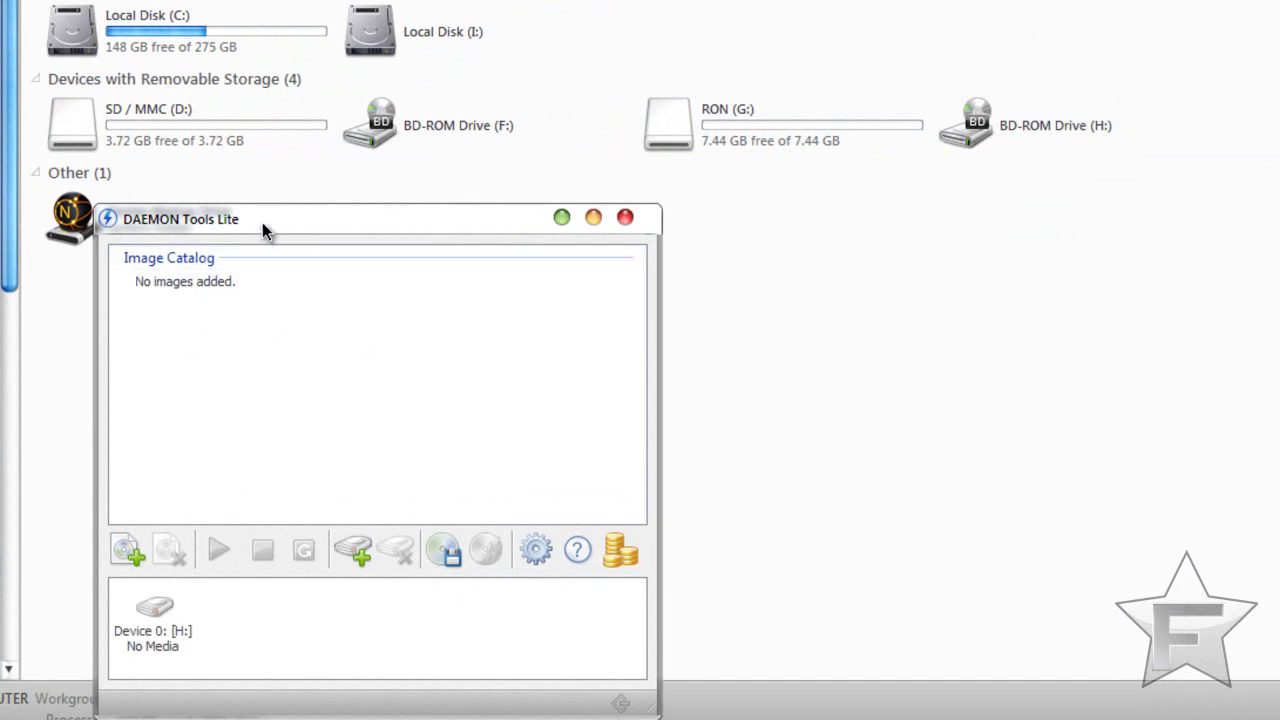
{"action": "left_click_drag", "start_coordinate": [266, 229], "coordinate": [354, 86]}
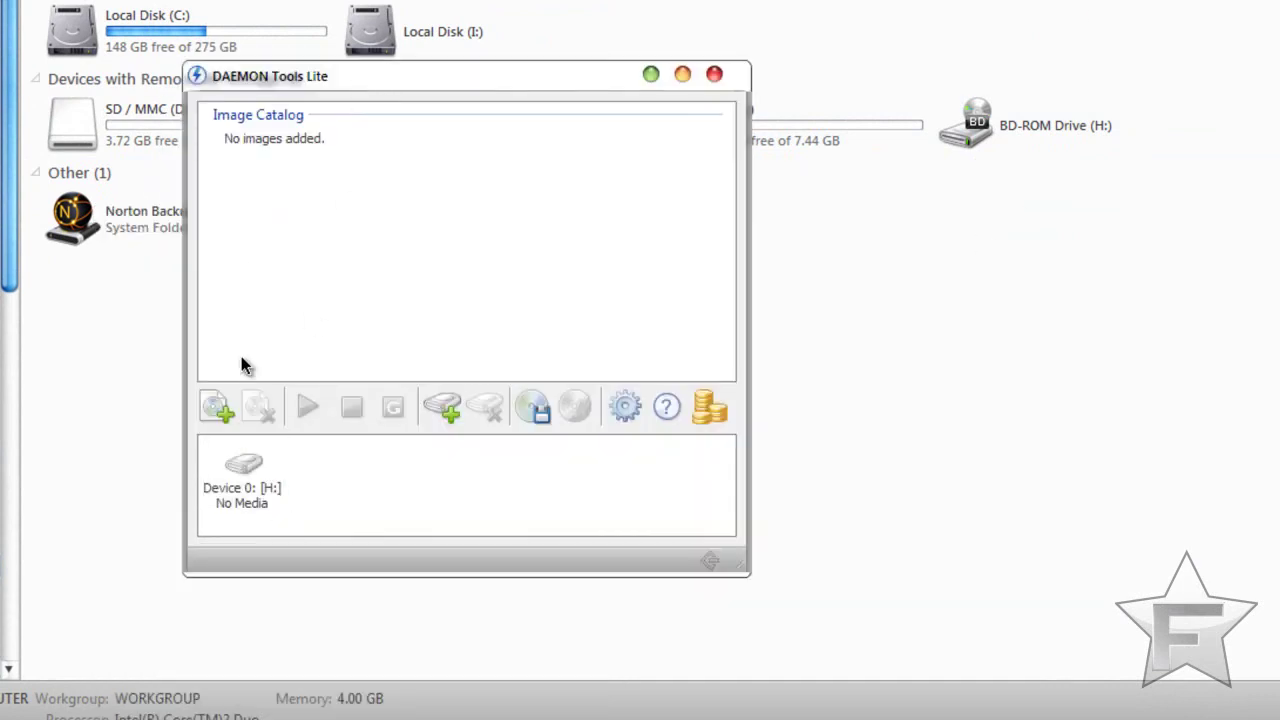
Step: Add ubuntu-11.04-desktop-i386.iso to the image catalog, keeping the file type filter at All images
{"action": "left_click", "coordinate": [214, 412]}
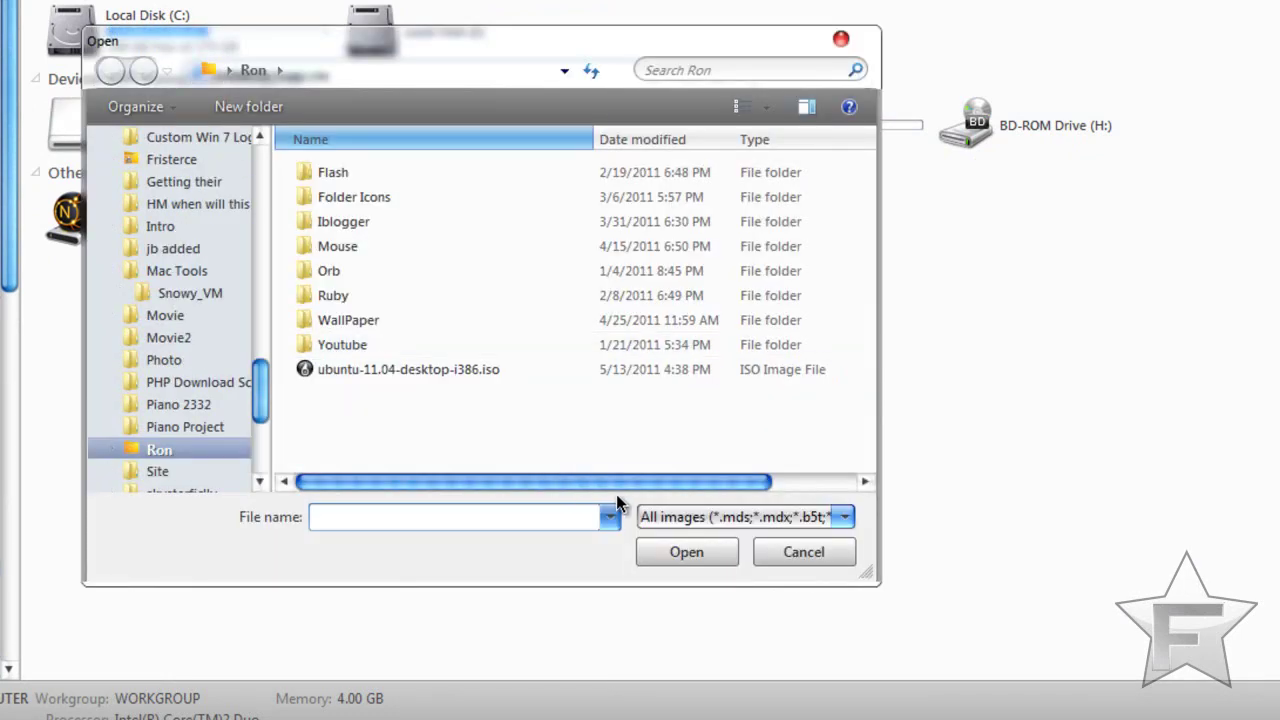
{"action": "left_click", "coordinate": [676, 518]}
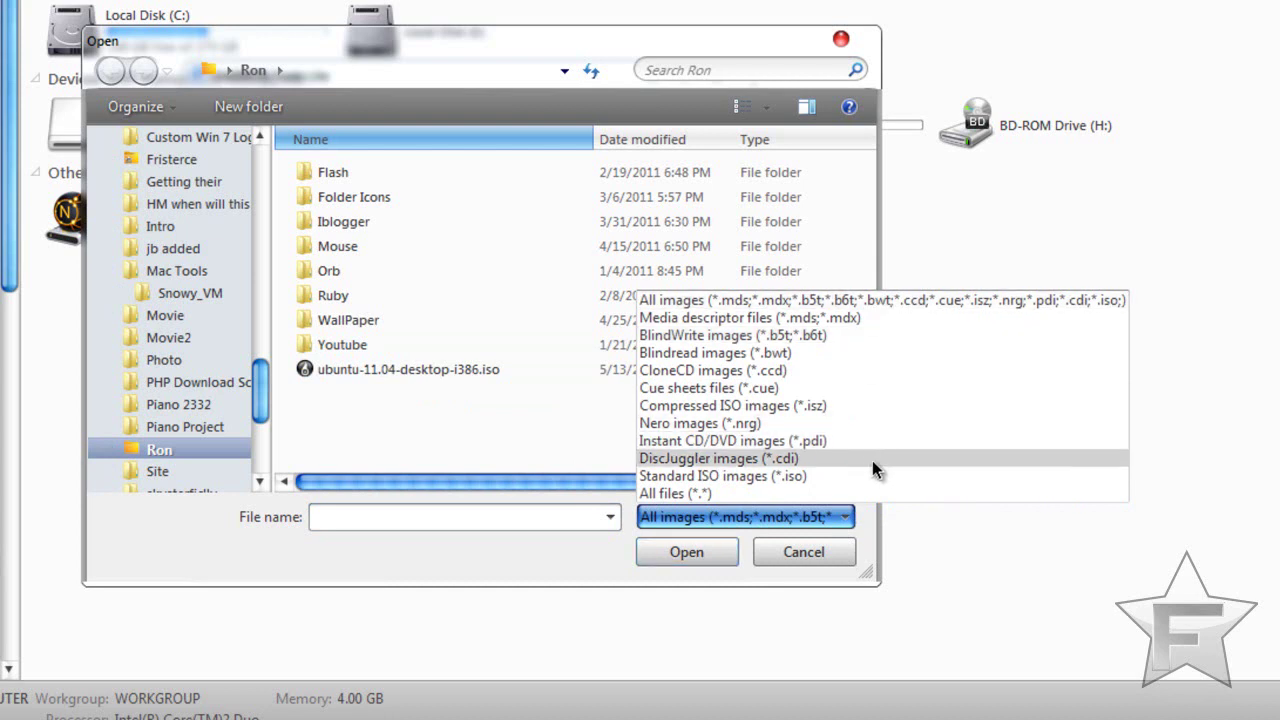
{"action": "left_click", "coordinate": [818, 296]}
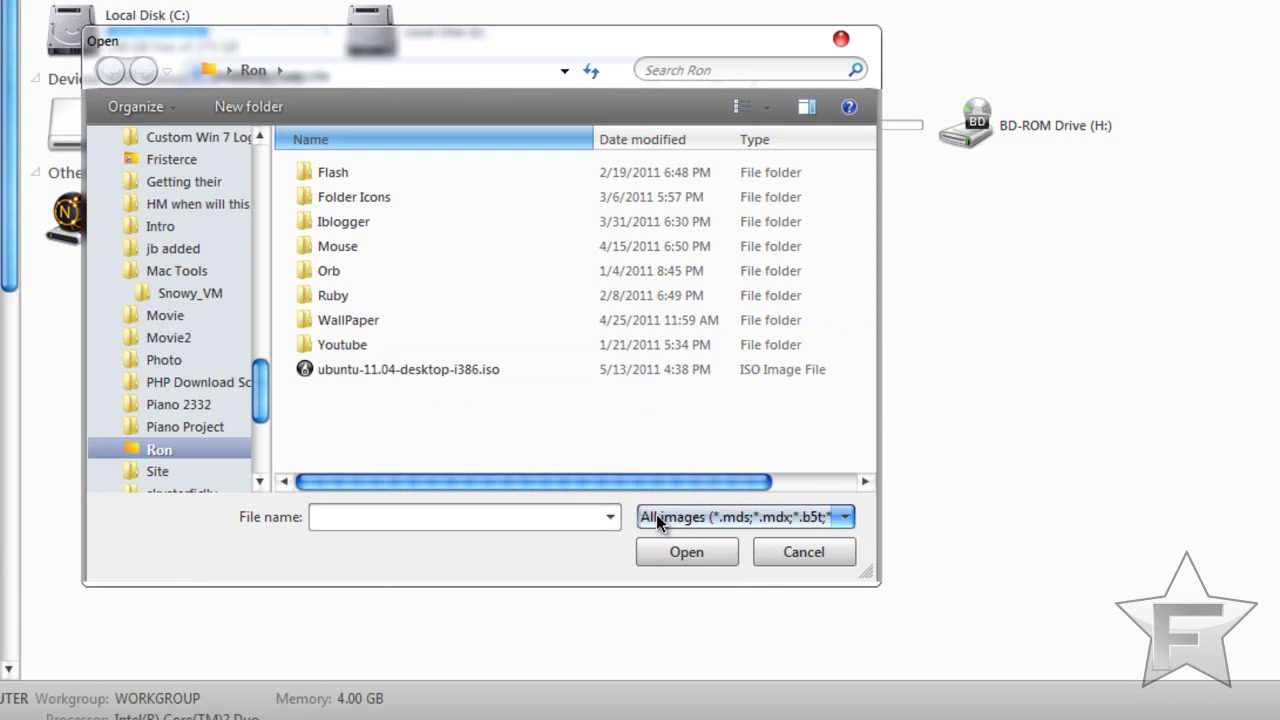
{"action": "left_click", "coordinate": [478, 371]}
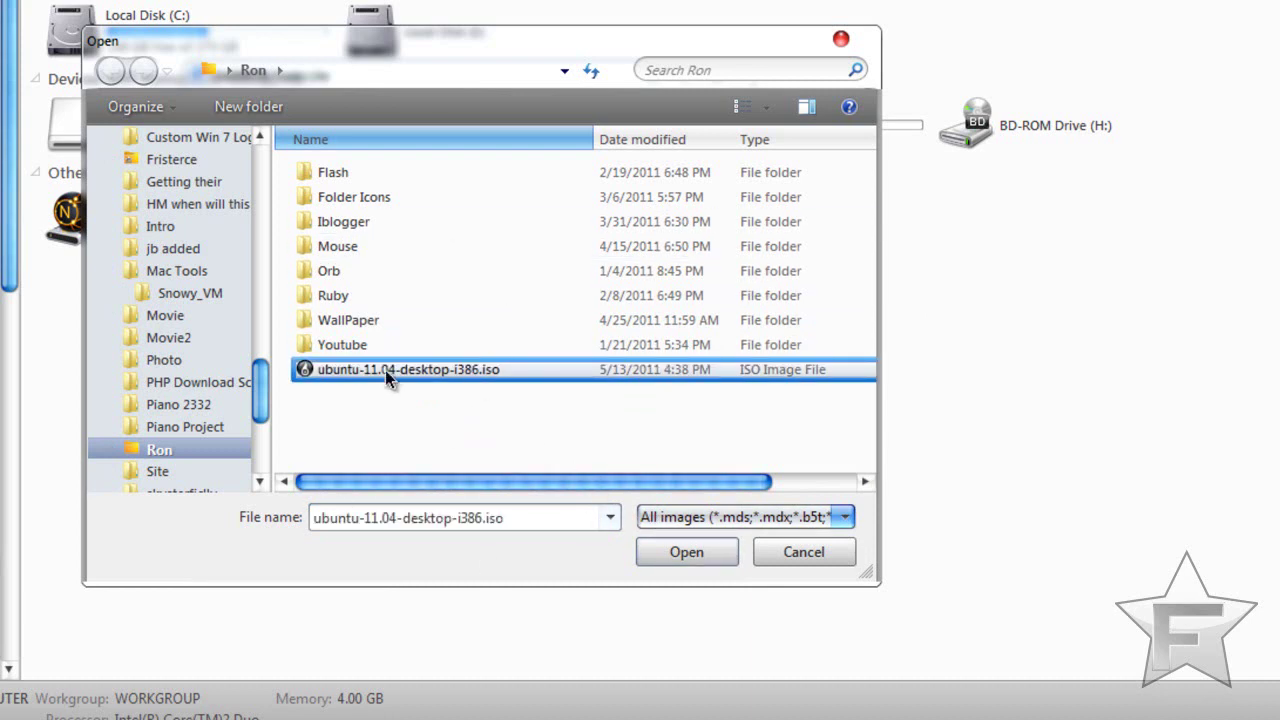
{"action": "left_click", "coordinate": [666, 566]}
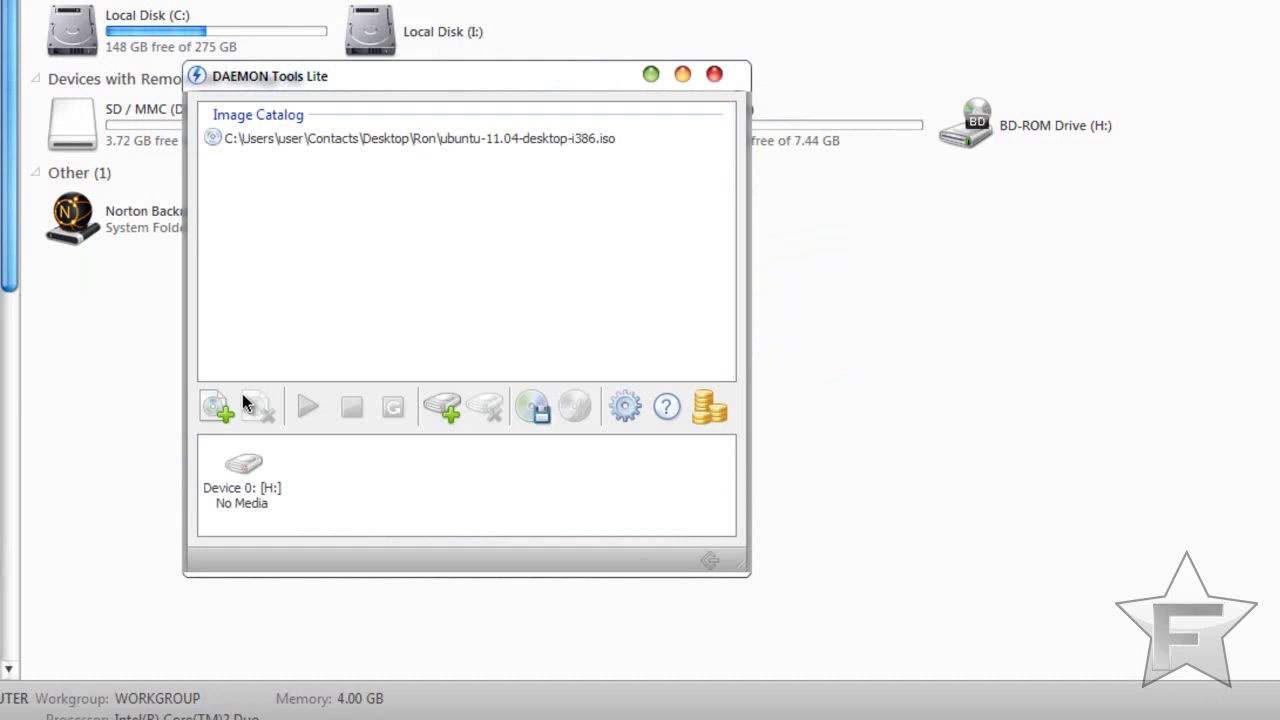
Step: Mount the catalog image ubuntu-11.04-desktop-i386.iso on virtual drive Device 0: [H:]
{"action": "left_click", "coordinate": [243, 470]}
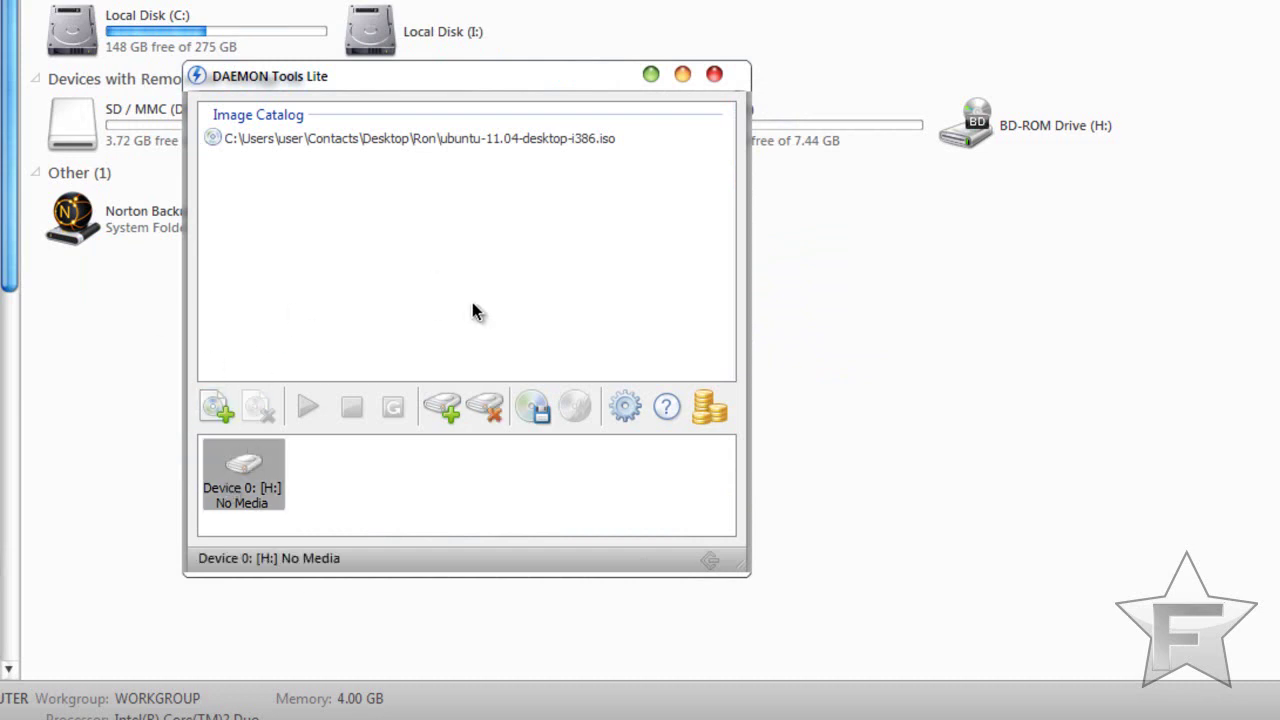
{"action": "left_click", "coordinate": [358, 136]}
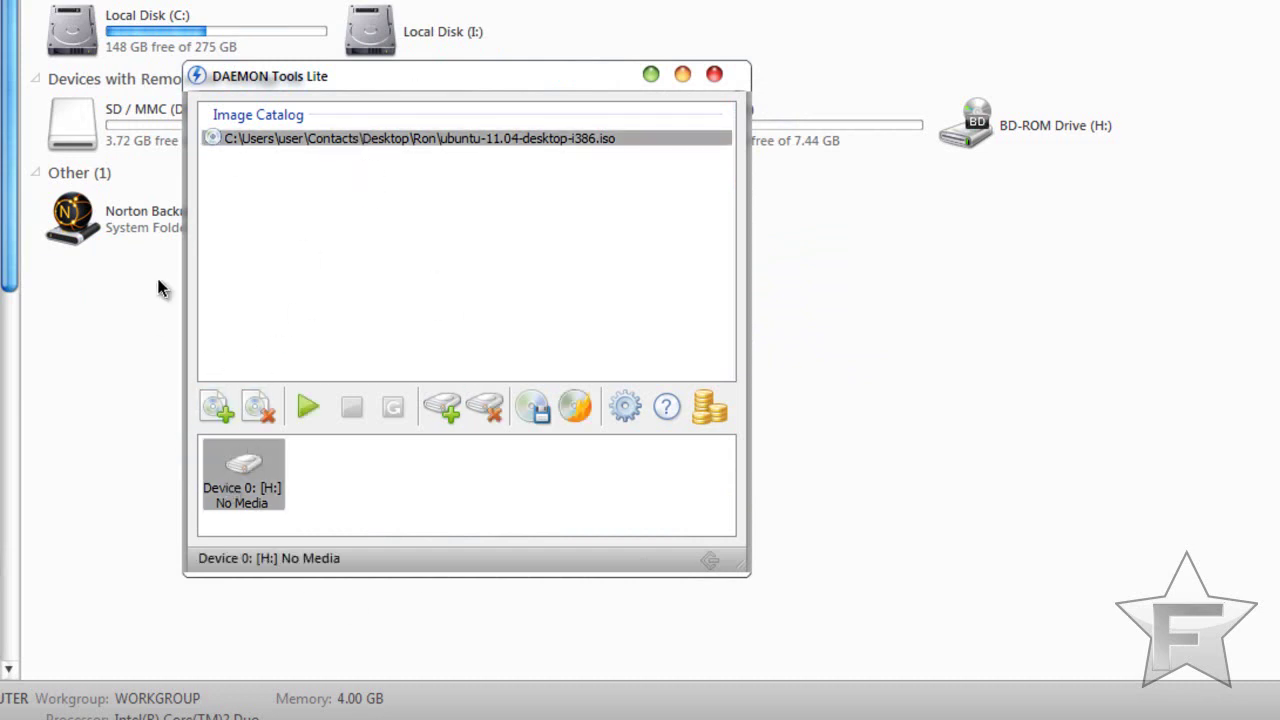
{"action": "left_click", "coordinate": [307, 406]}
{"action": "left_click", "coordinate": [308, 408]}
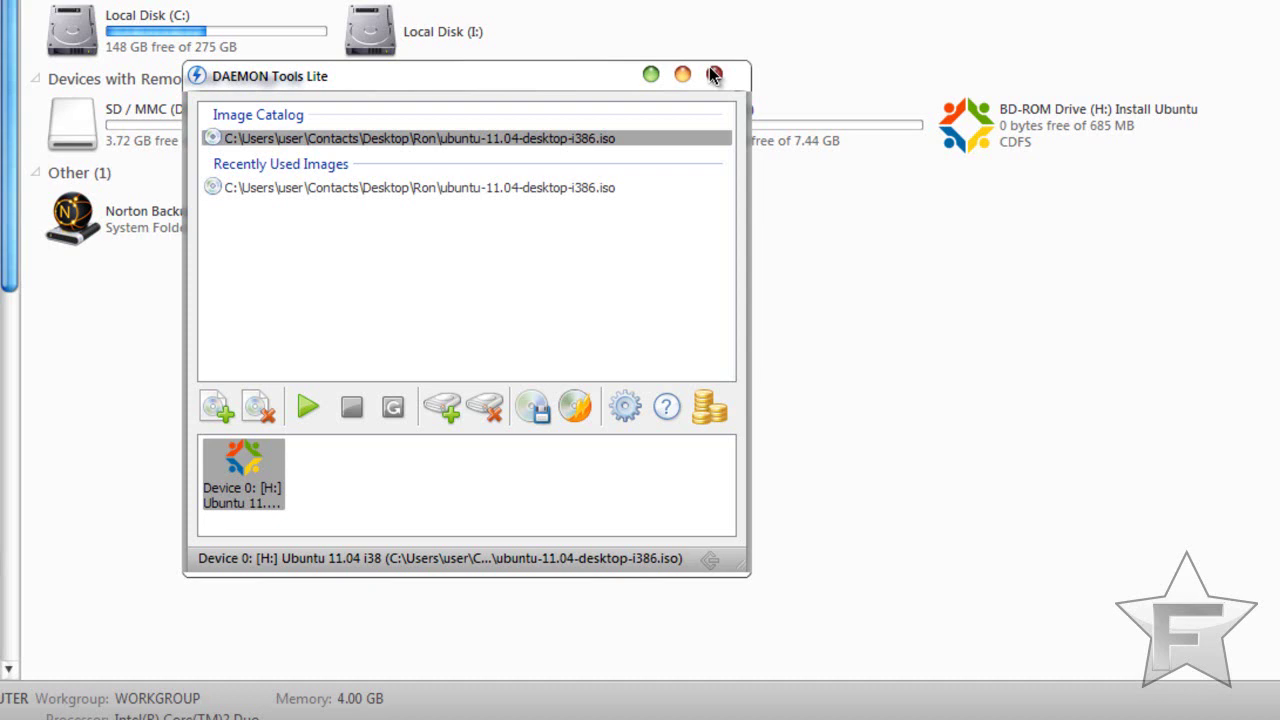
Step: Close the DAEMON Tools Lite window and reopen it from its notification-area icon
{"action": "left_click", "coordinate": [716, 77]}
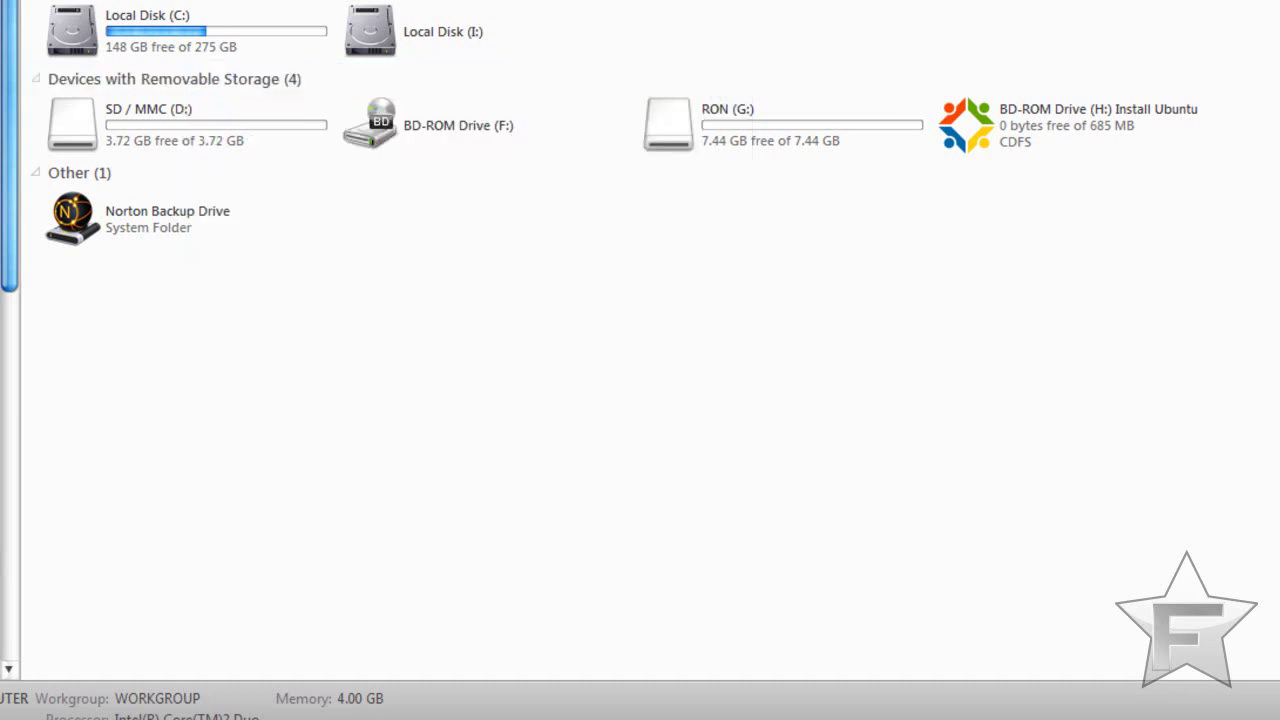
{"action": "right_click", "coordinate": [1129, 85]}
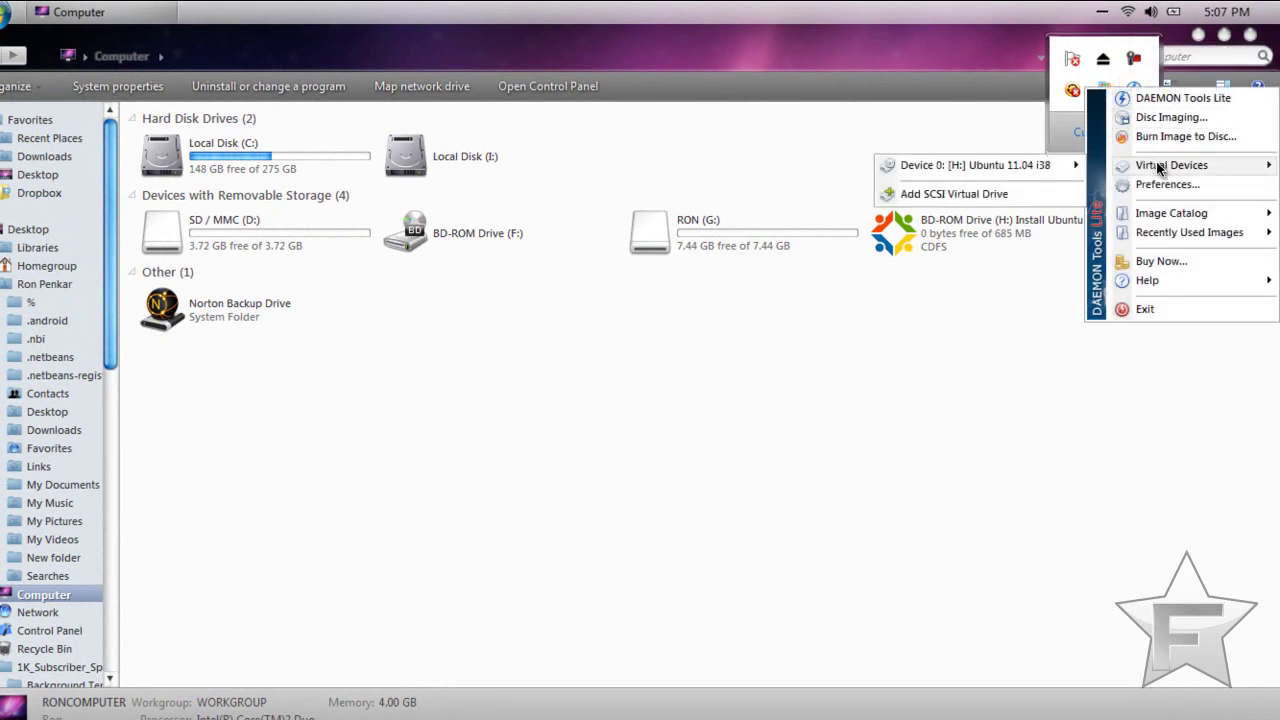
{"action": "left_click", "coordinate": [1050, 127]}
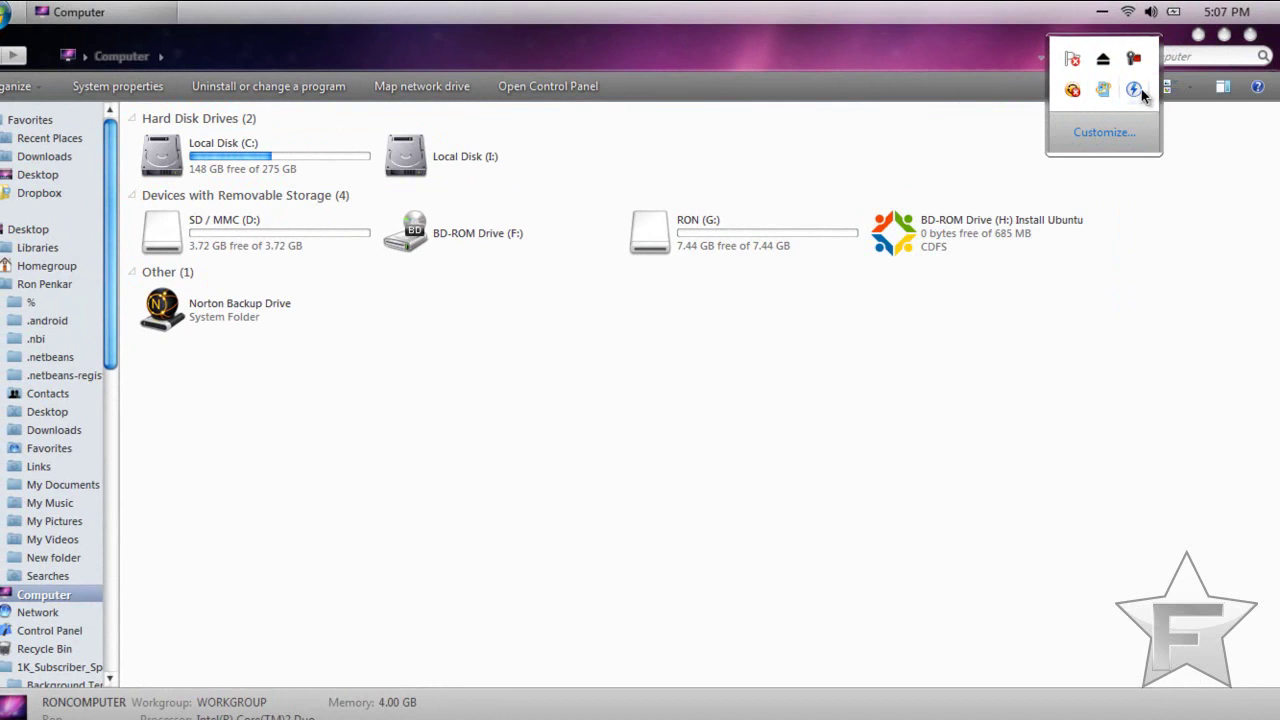
{"action": "double_click", "coordinate": [1135, 90]}
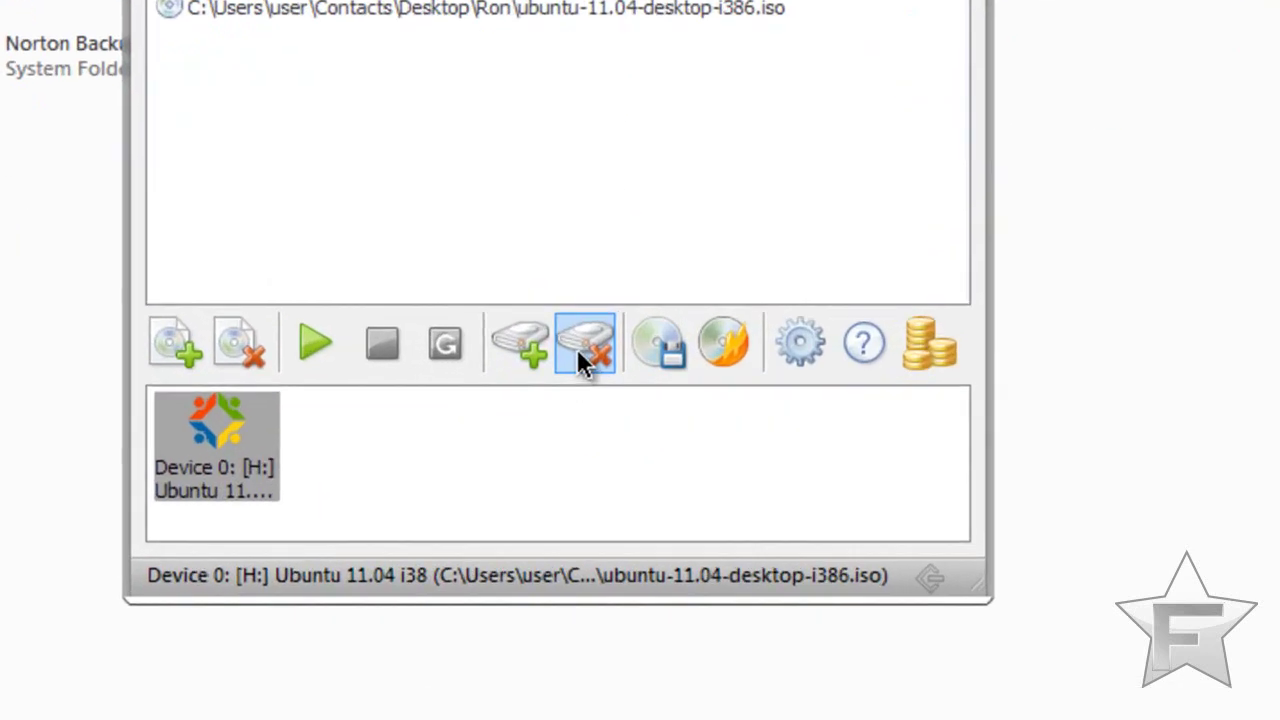
Step: Remove the virtual drive Device 0: [H:] that holds the mounted Ubuntu 11.04 image
{"action": "left_click", "coordinate": [582, 352]}
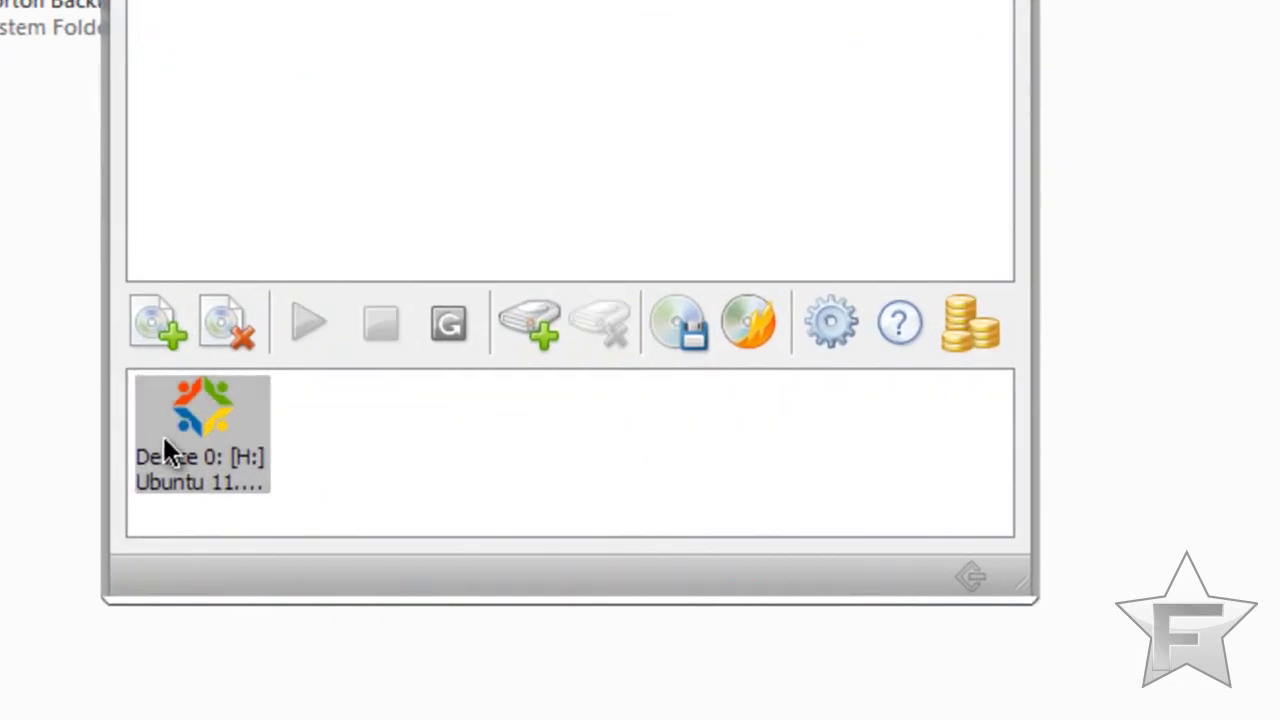
{"action": "left_click", "coordinate": [235, 412]}
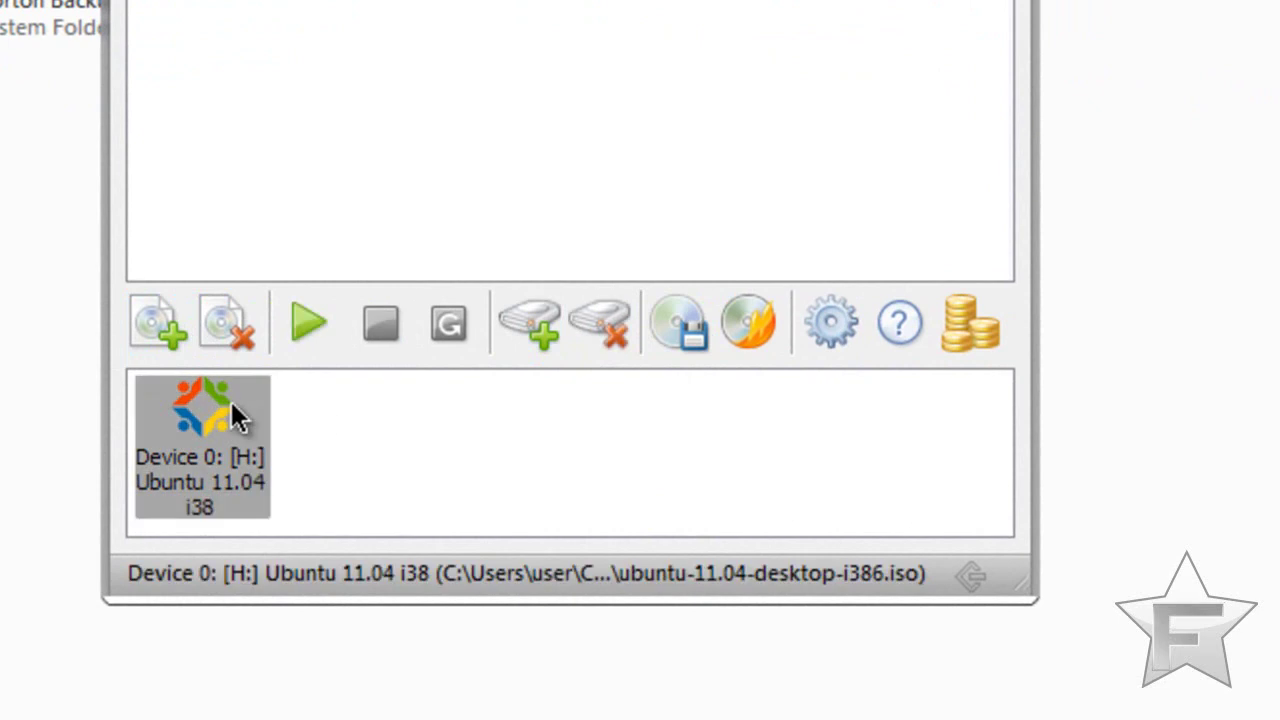
{"action": "left_click", "coordinate": [594, 305]}
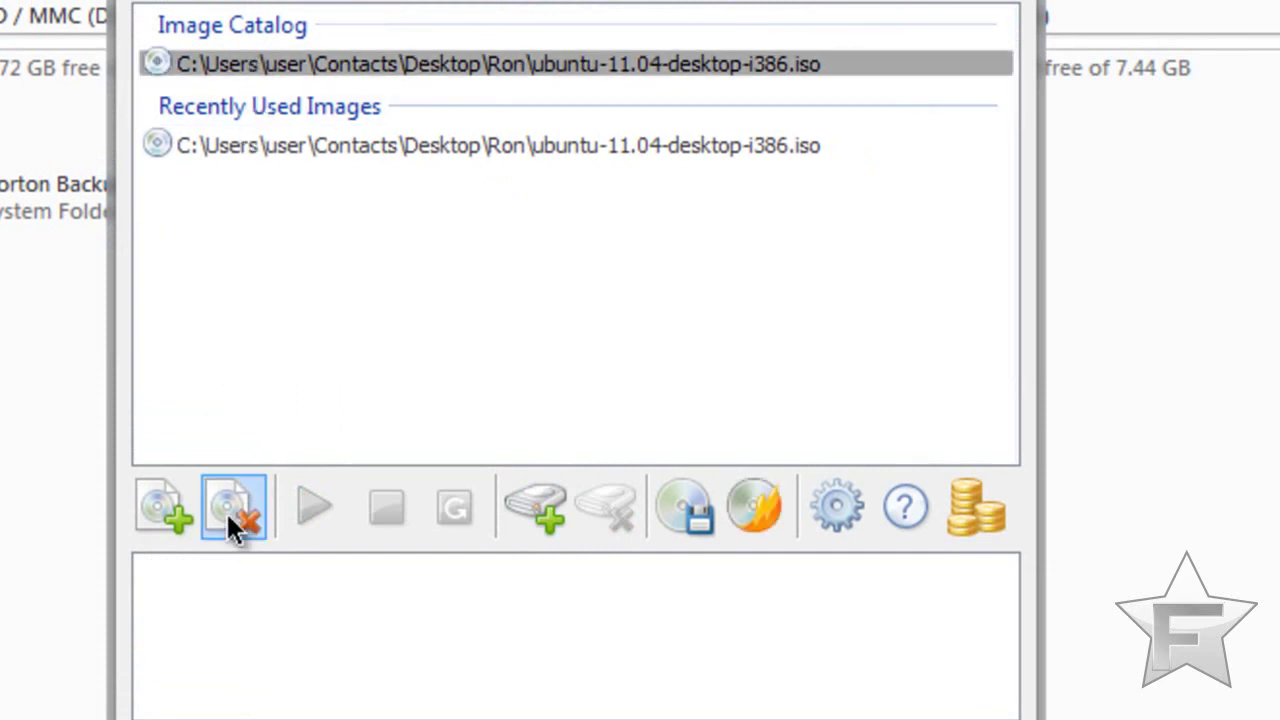
Step: Delete ubuntu-11.04-desktop-i386.iso from both the Image Catalog and the Recently Used Images list, confirming each deletion
{"action": "left_click", "coordinate": [228, 528]}
{"action": "left_click", "coordinate": [711, 470]}
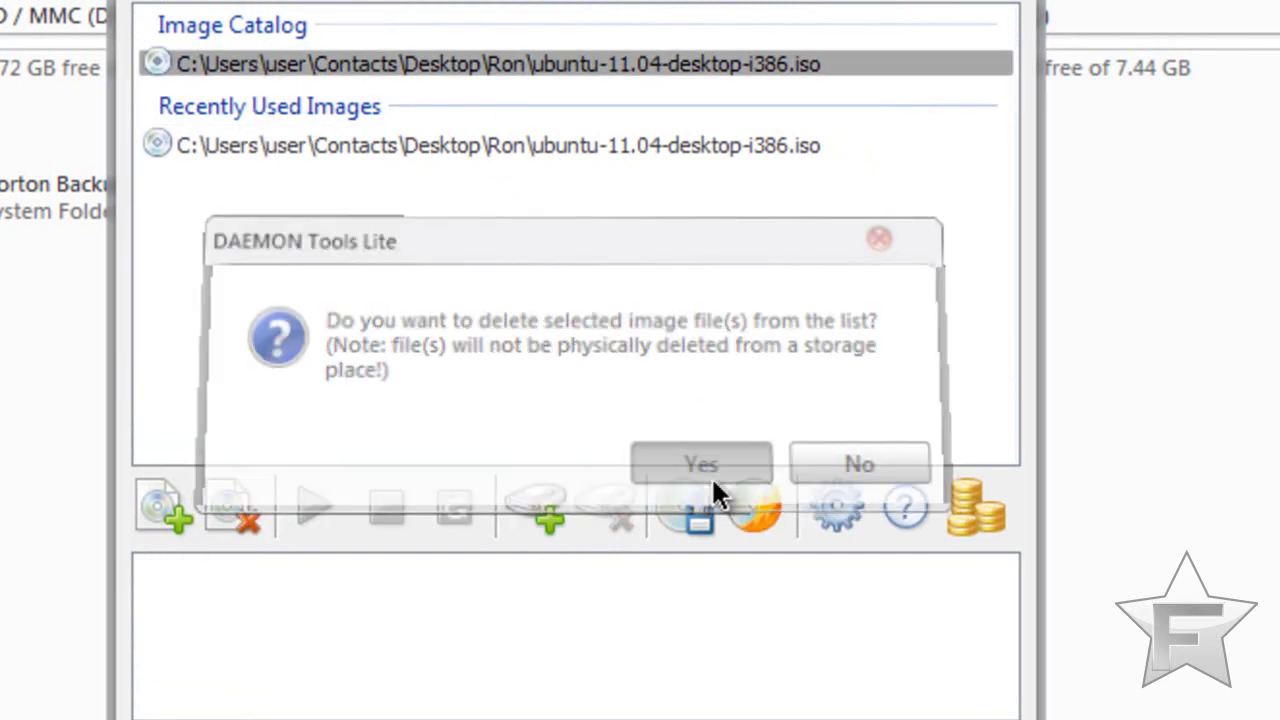
{"action": "left_click", "coordinate": [332, 147]}
{"action": "left_click", "coordinate": [226, 530]}
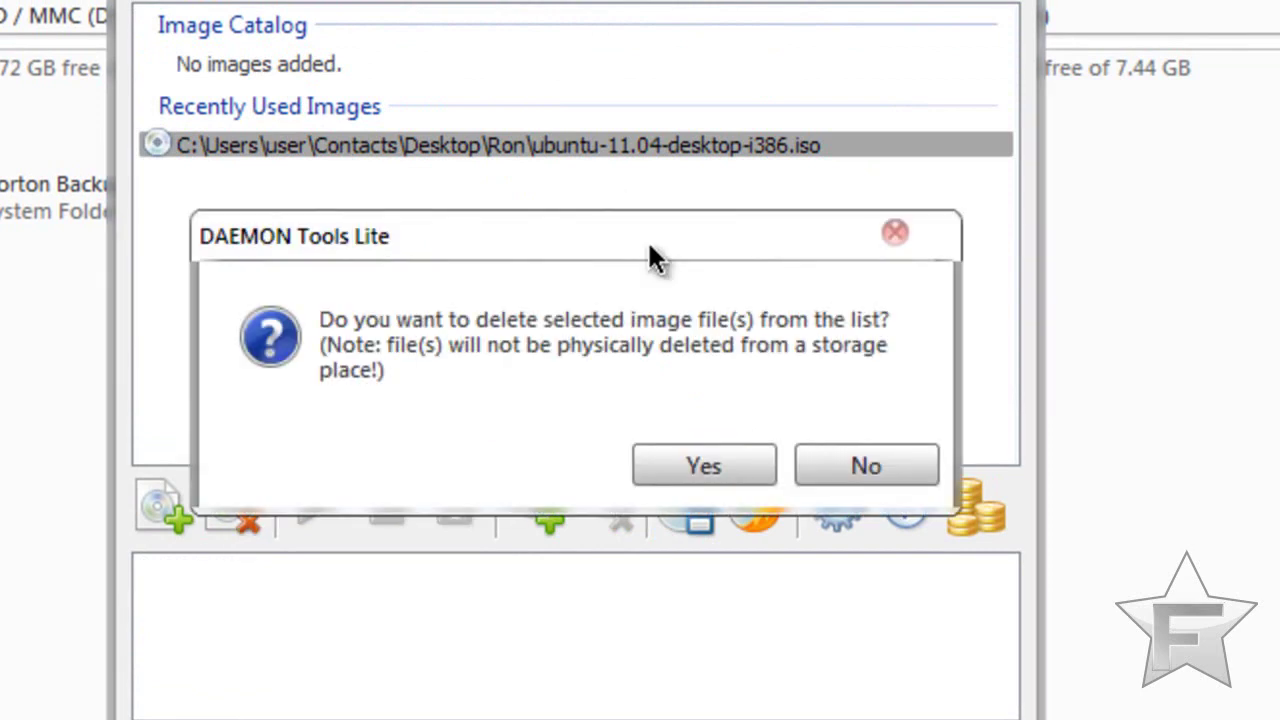
{"action": "left_click", "coordinate": [727, 470]}
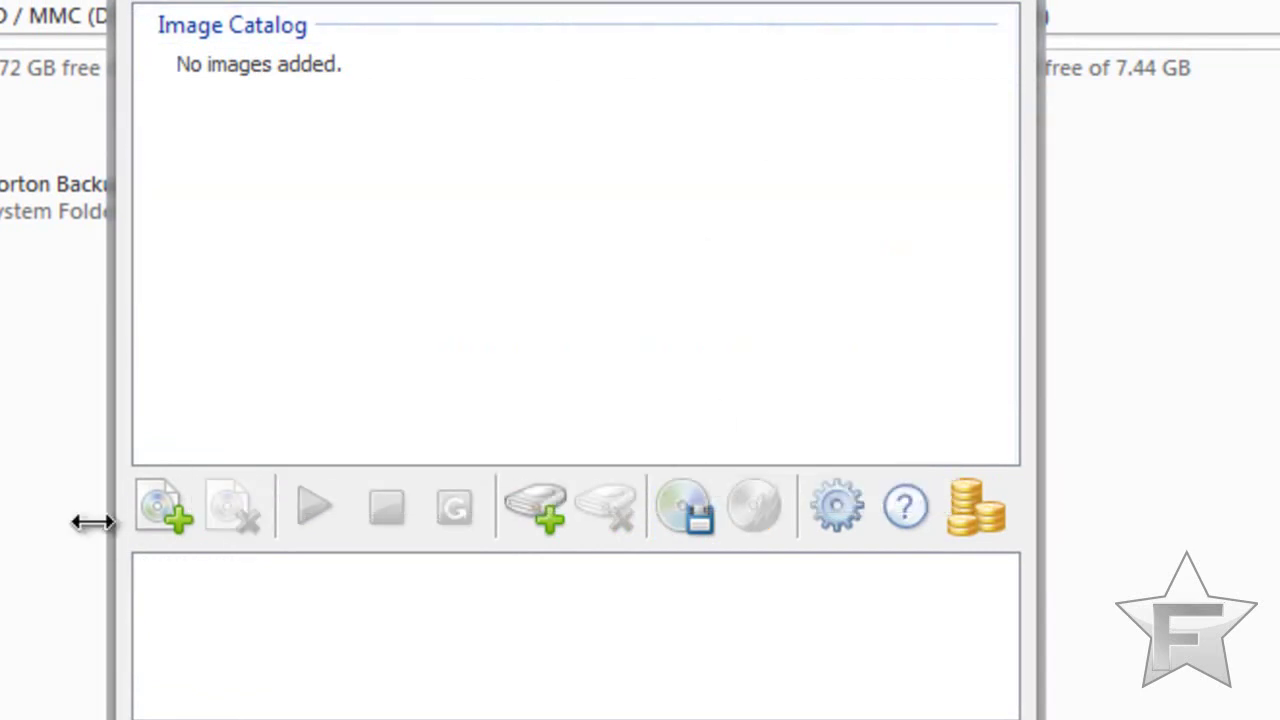
Step: Look at the file selection and All images filter for adding a catalog image, and cancel without adding a file
{"action": "left_click", "coordinate": [152, 512]}
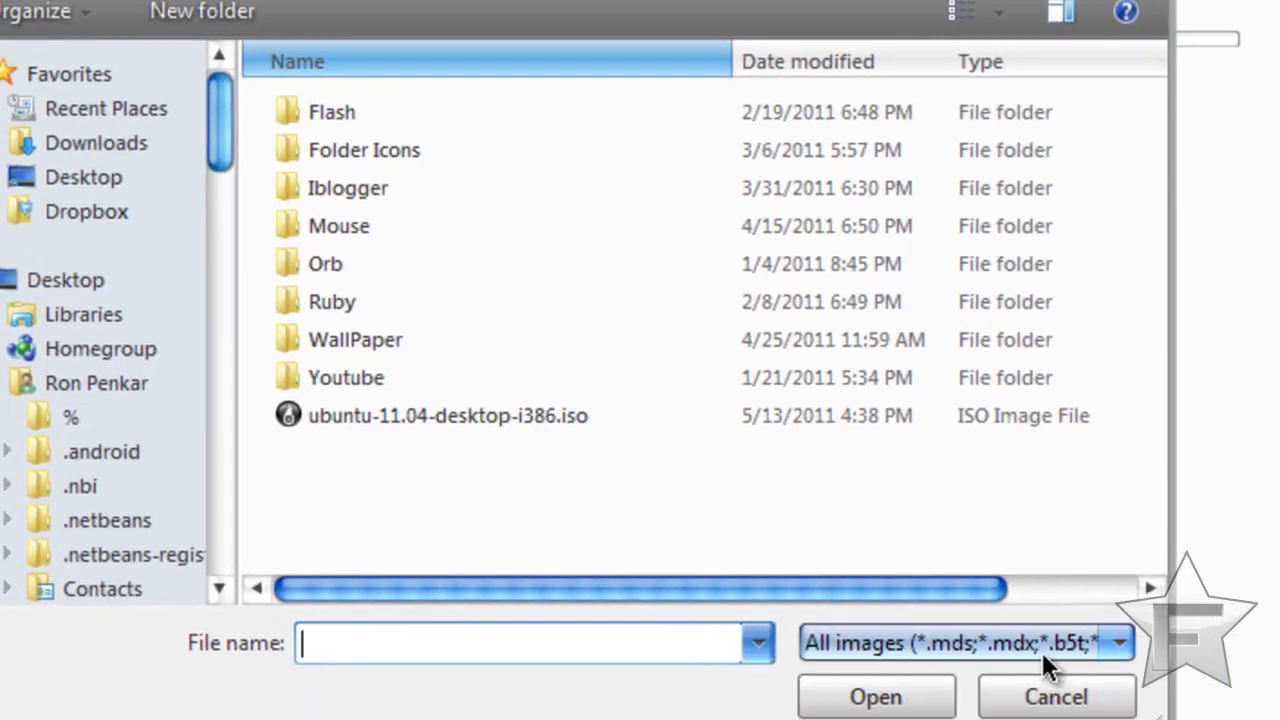
{"action": "left_click", "coordinate": [1052, 695]}
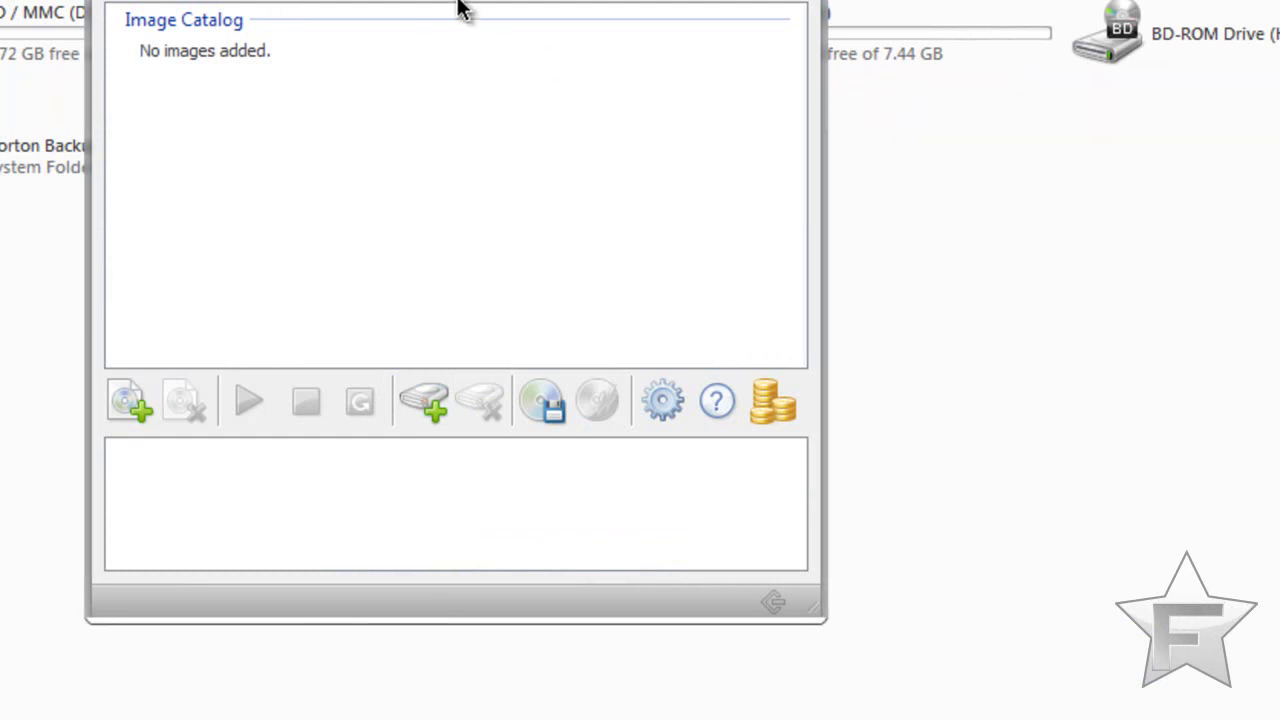
Step: Reposition the DAEMON Tools Lite window below the Computer drive list and add three more virtual drives
{"action": "left_click_drag", "start_coordinate": [540, 147], "coordinate": [819, 286]}
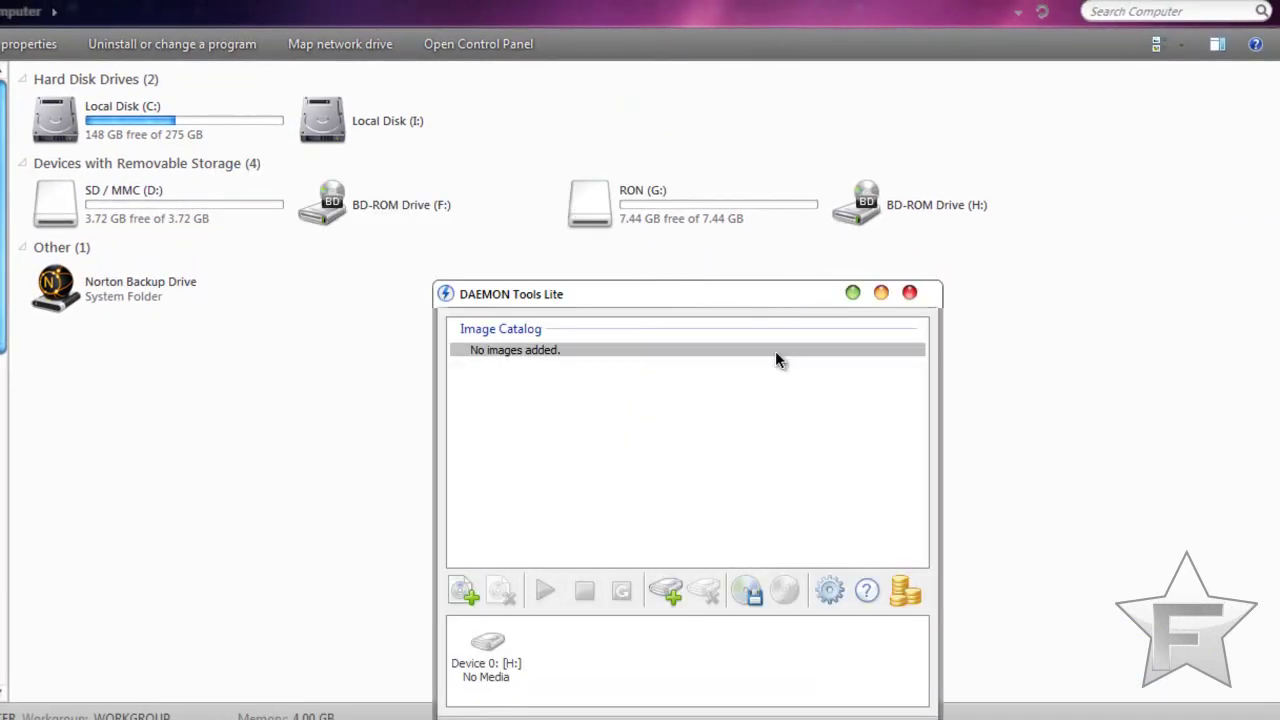
{"action": "left_click", "coordinate": [678, 586]}
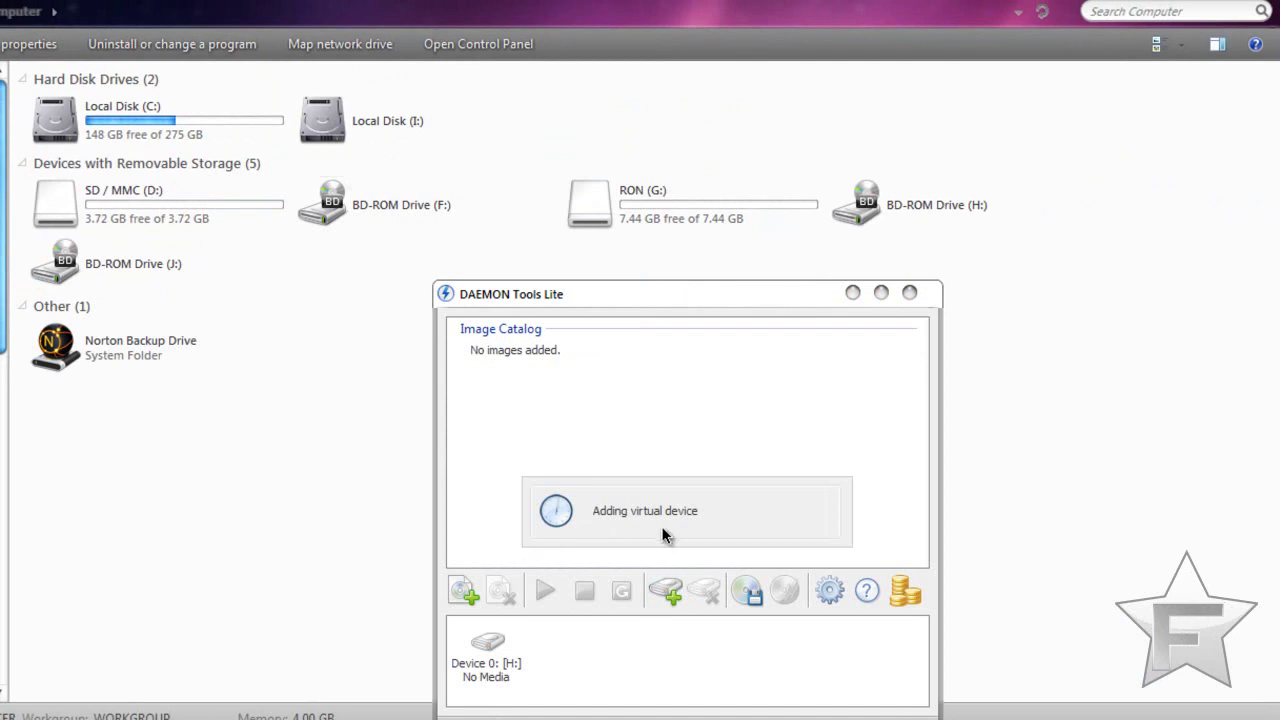
{"action": "left_click", "coordinate": [675, 592]}
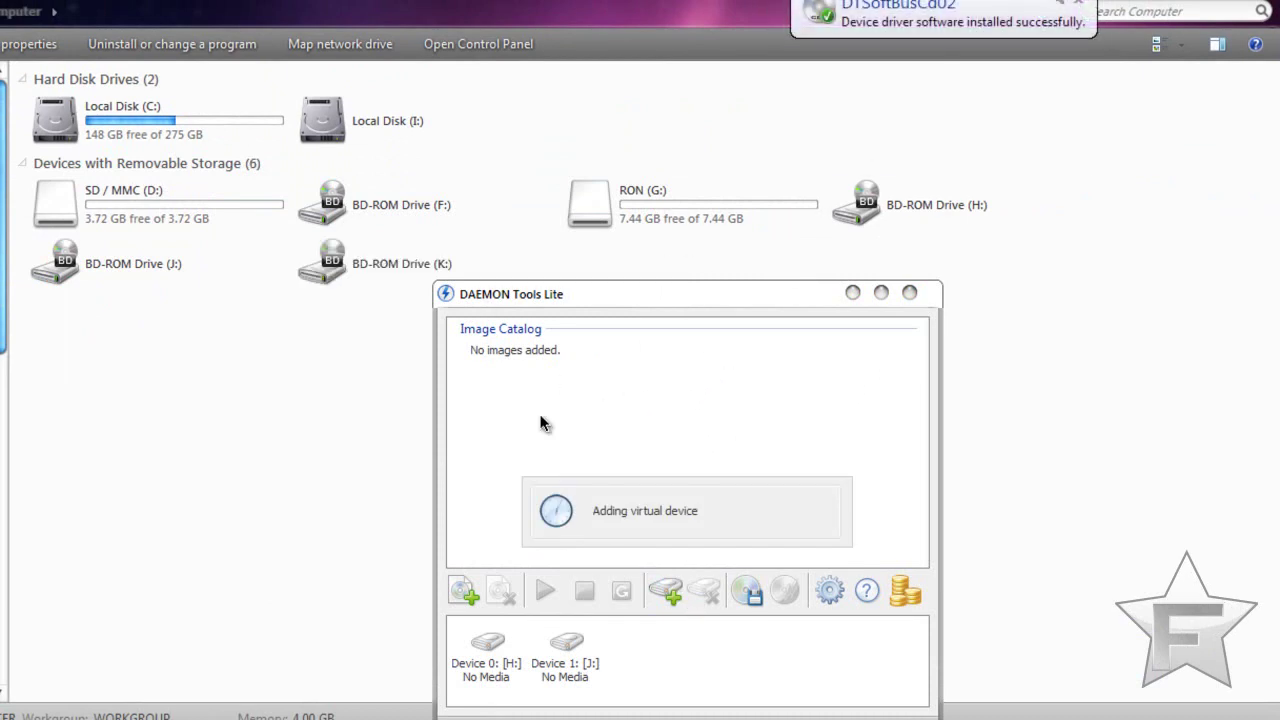
{"action": "left_click", "coordinate": [670, 592]}
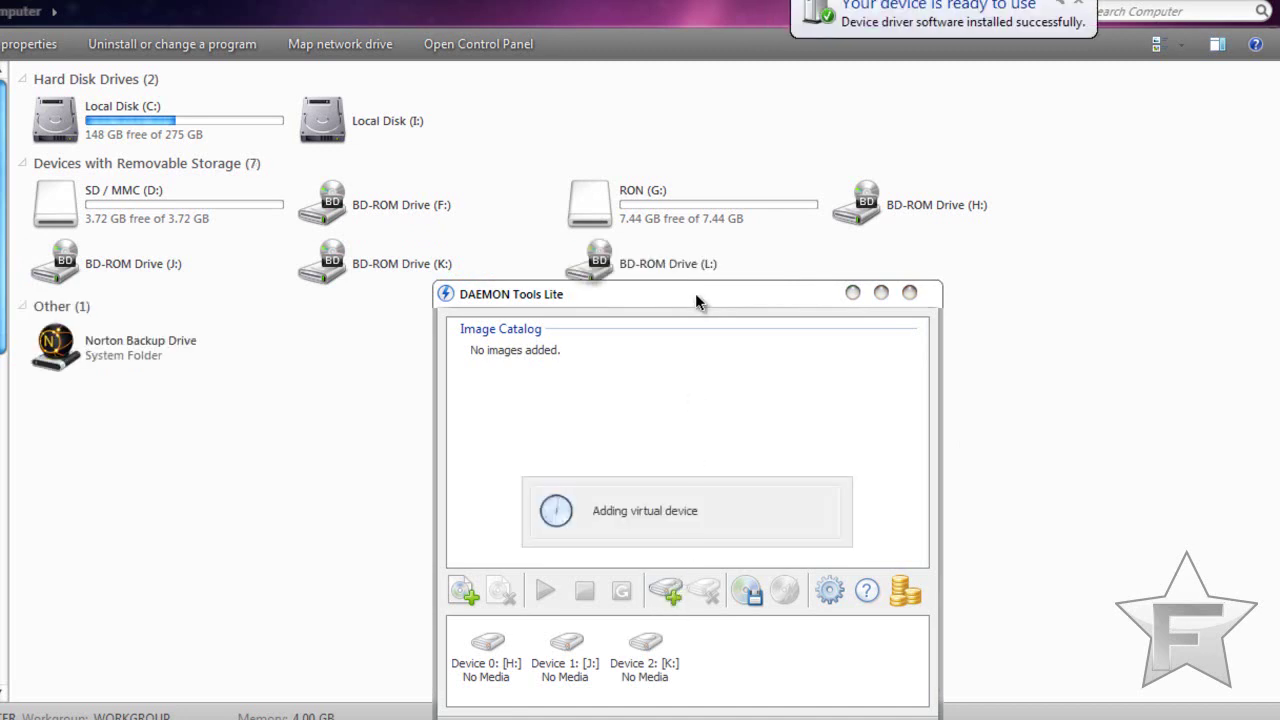
Step: Remove the virtual drives Device 2: [K:], Device 1: [J:], Device 0: [H:] and Device 3: [L:] one after another
{"action": "left_click", "coordinate": [660, 668]}
{"action": "left_click", "coordinate": [704, 593]}
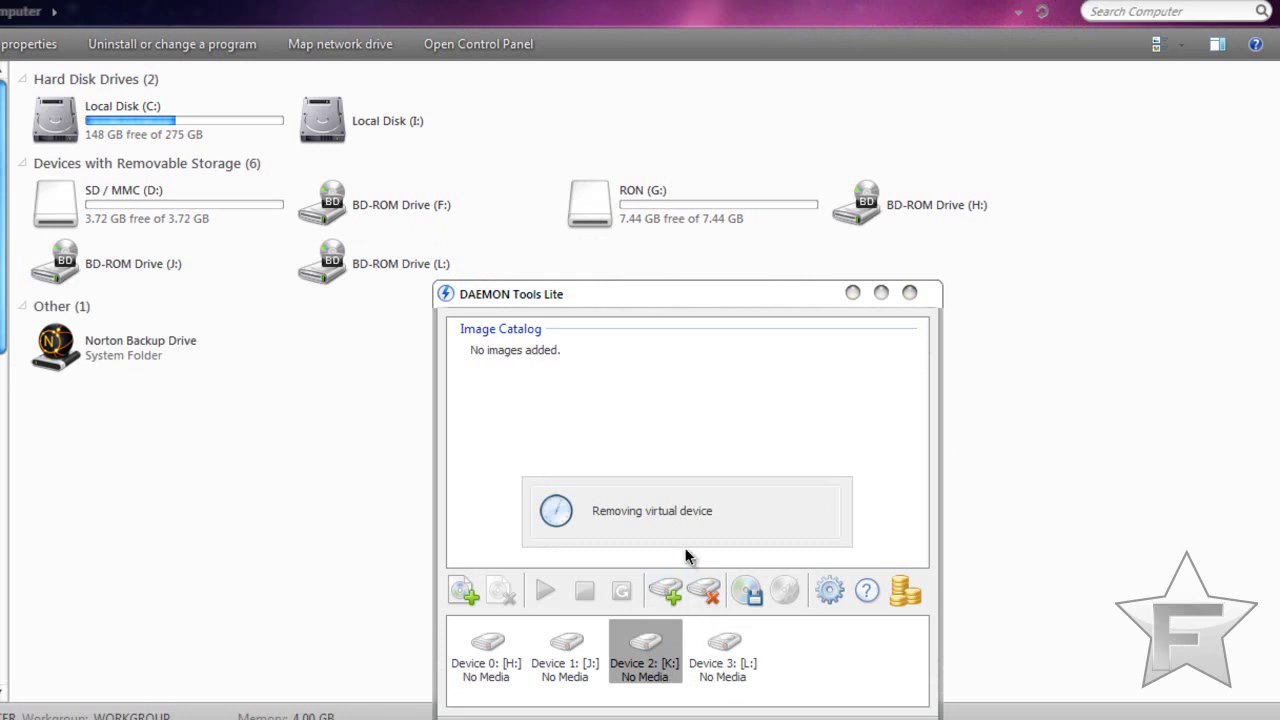
{"action": "left_click", "coordinate": [581, 640]}
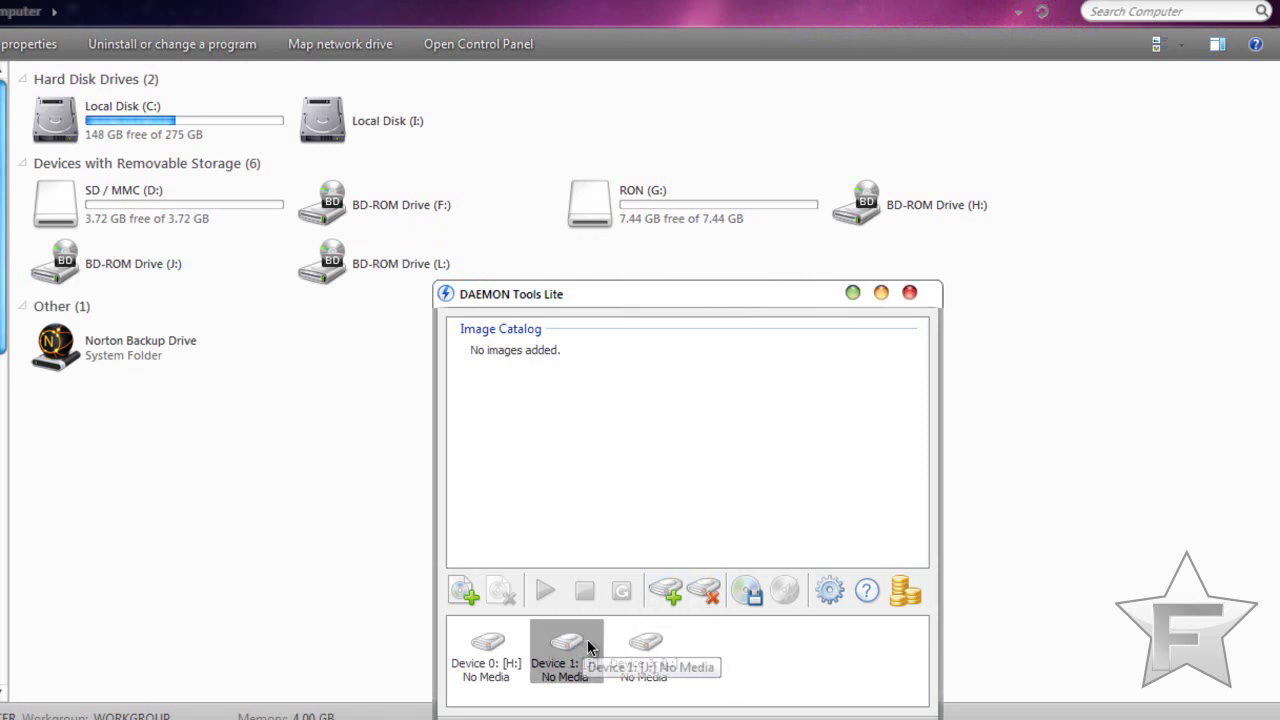
{"action": "left_click", "coordinate": [705, 590]}
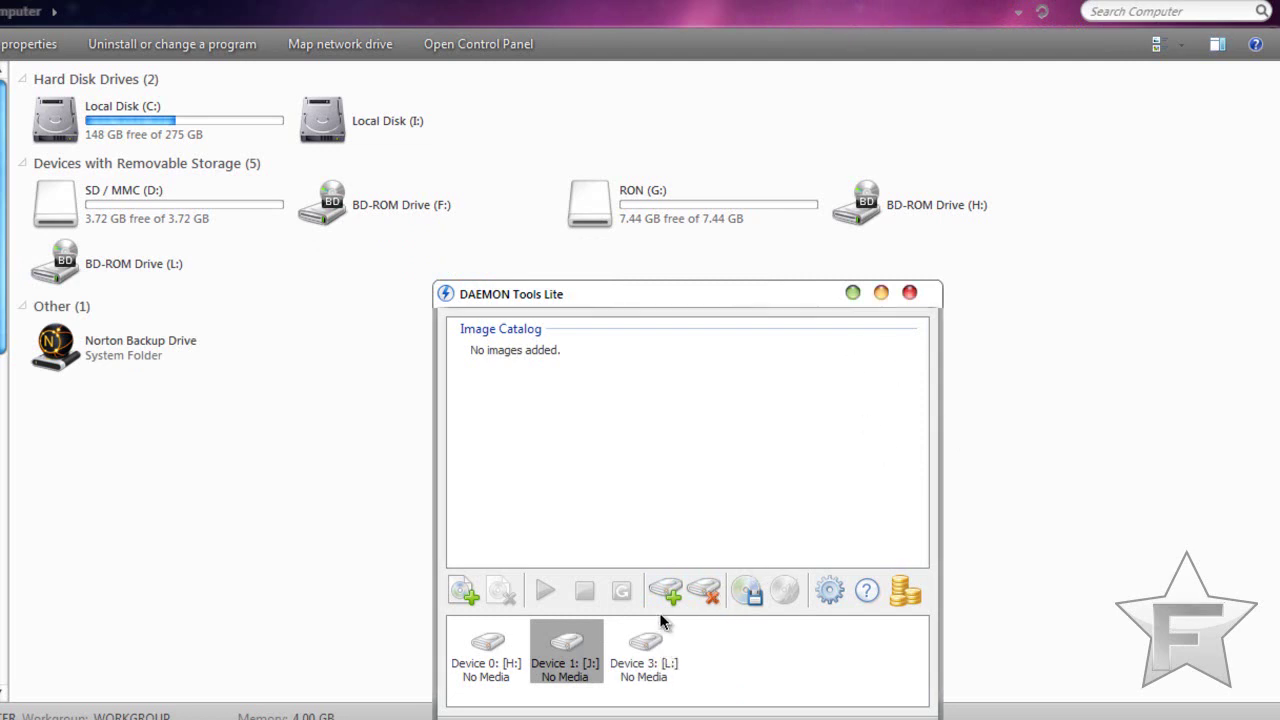
{"action": "left_click", "coordinate": [495, 655]}
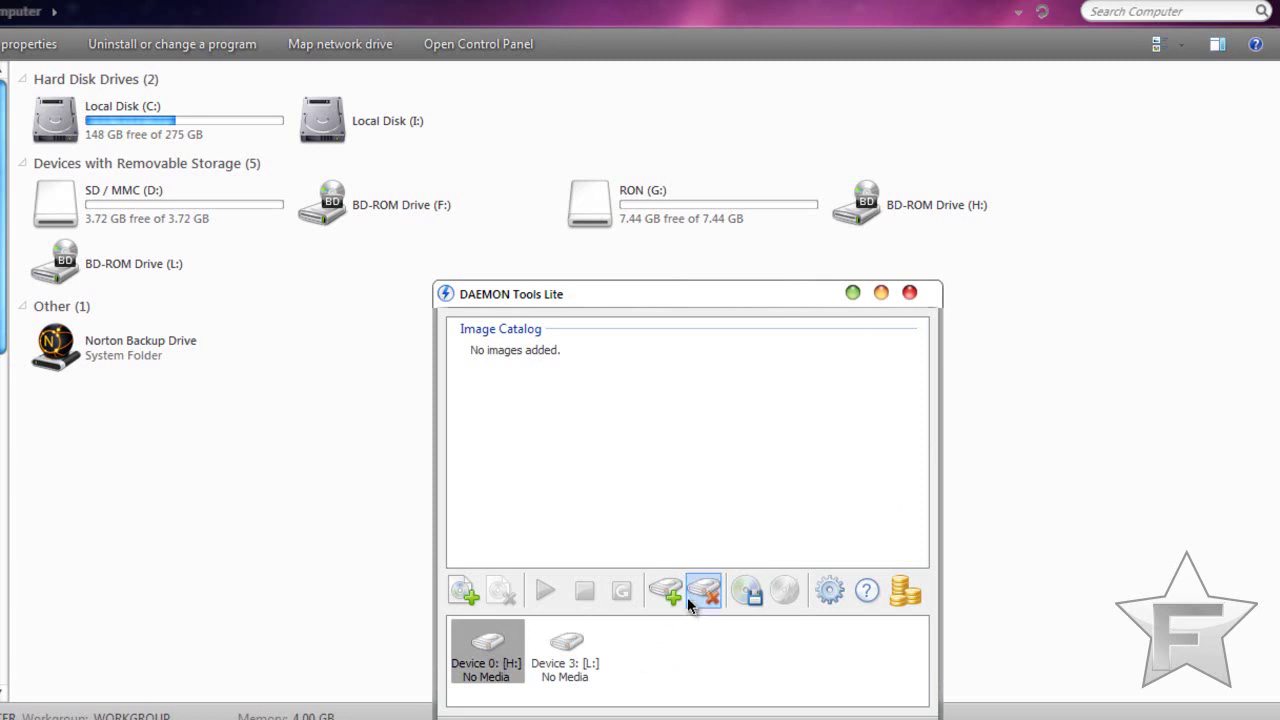
{"action": "left_click", "coordinate": [687, 597]}
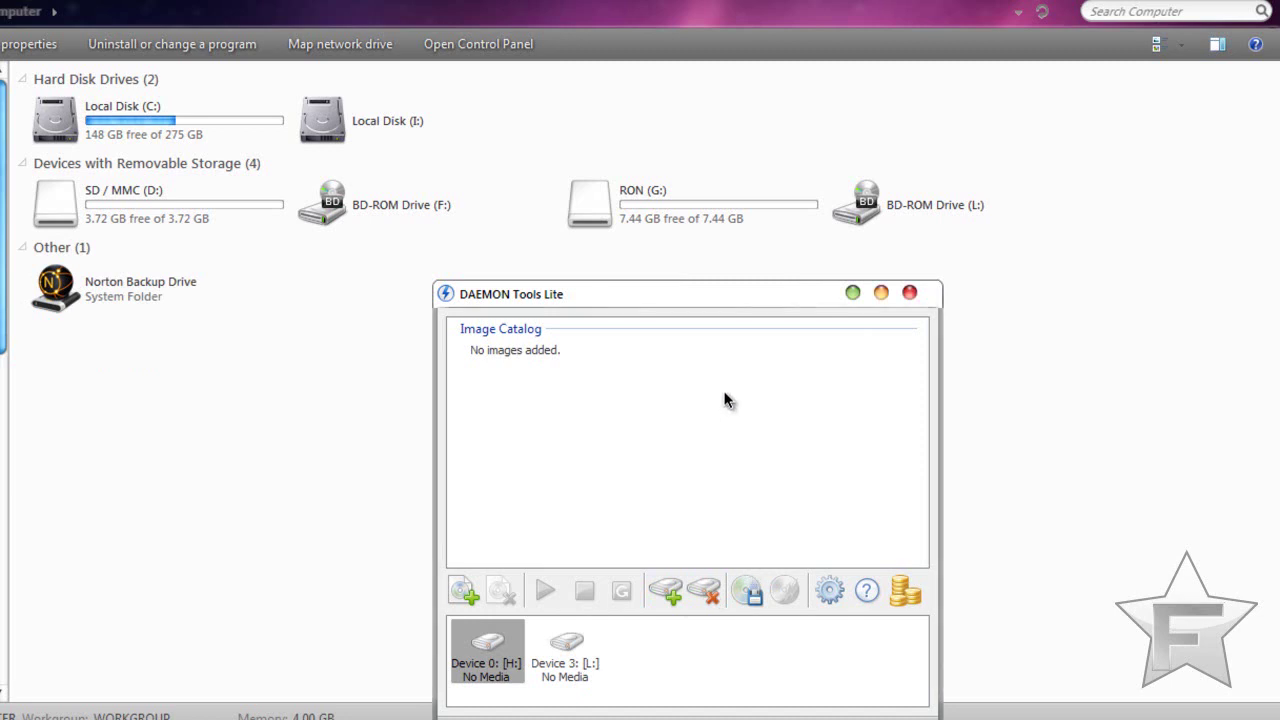
{"action": "left_click", "coordinate": [697, 601]}
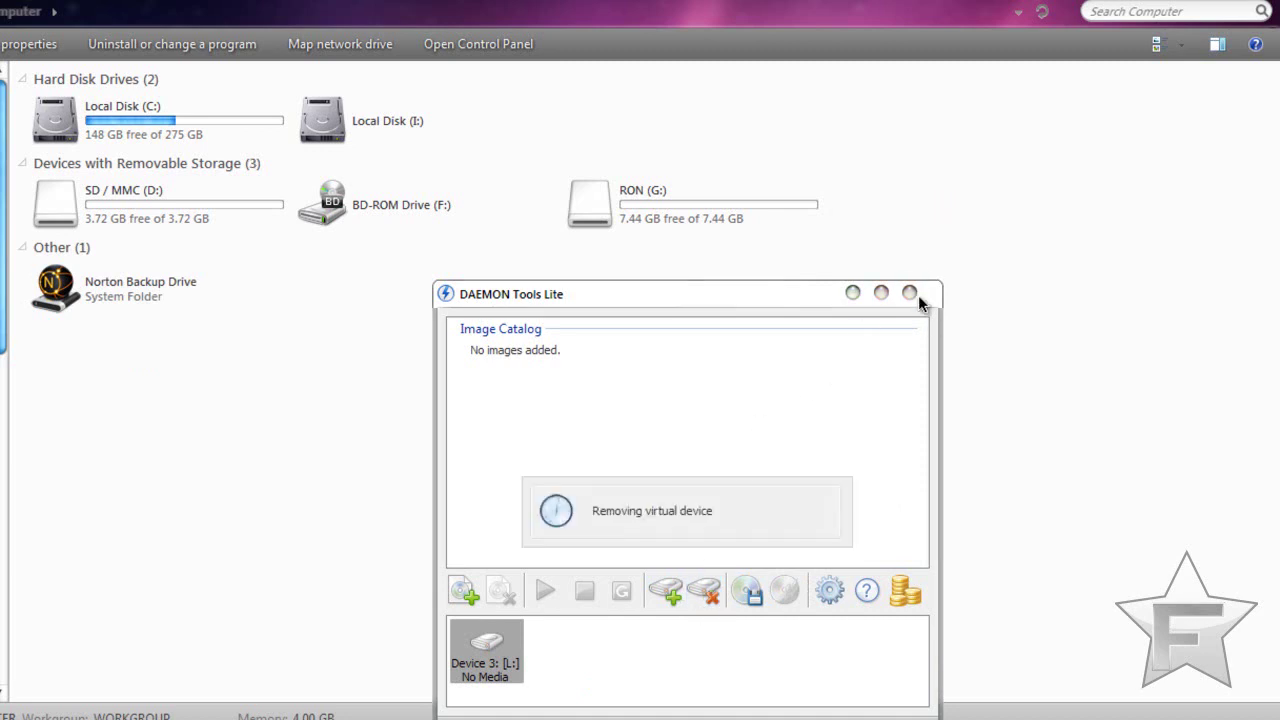